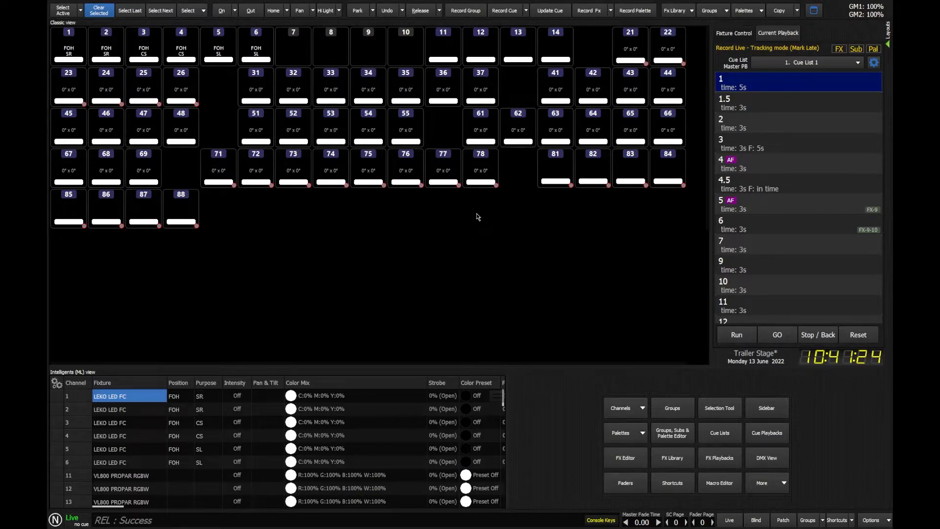
- Select channels 11, 13, 14, 32 and 36 in the channel grid, one after another
click(452, 50)
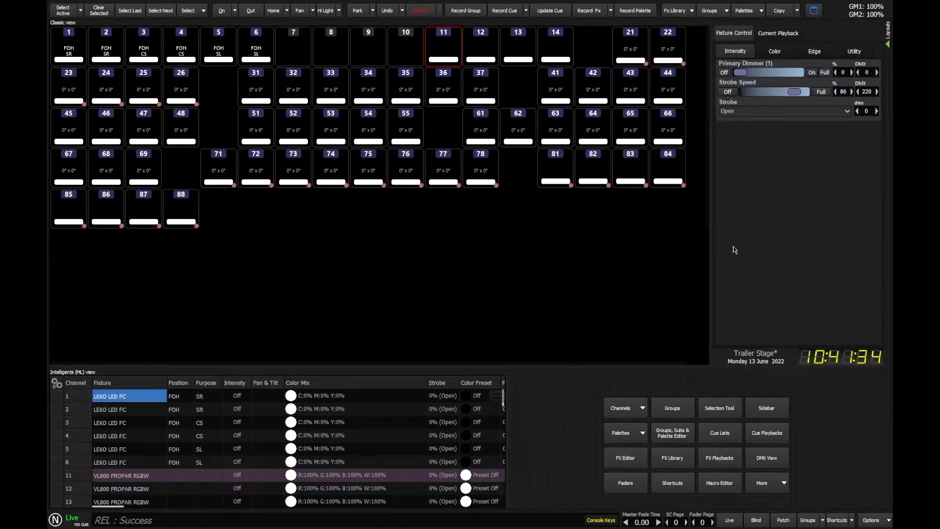
click(524, 53)
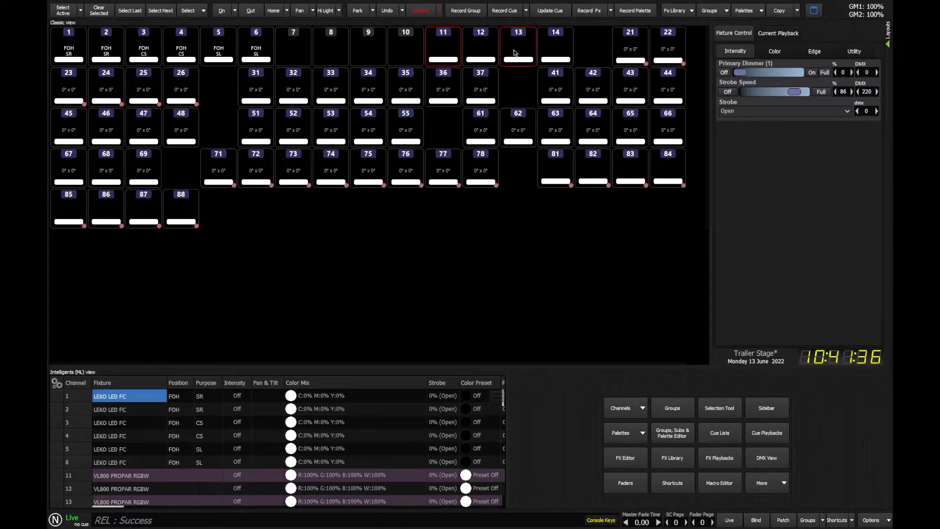
click(552, 52)
click(290, 89)
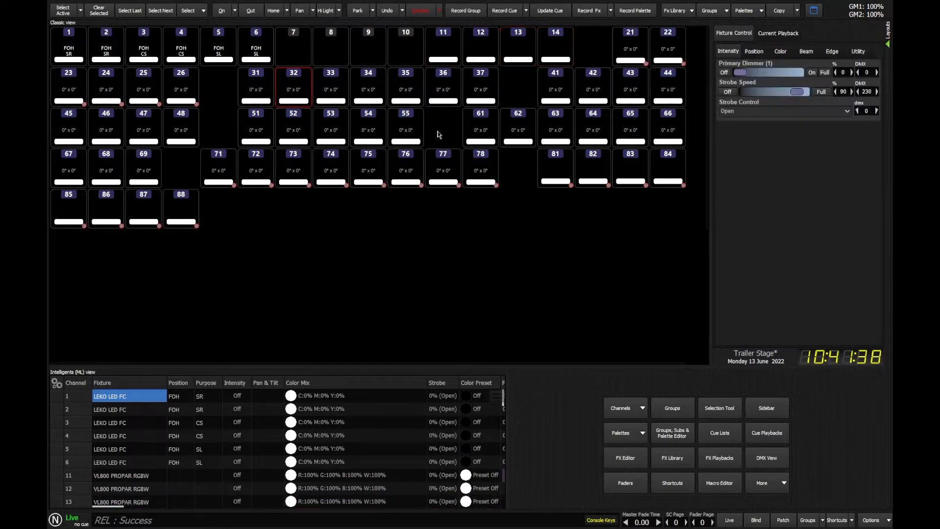
click(443, 91)
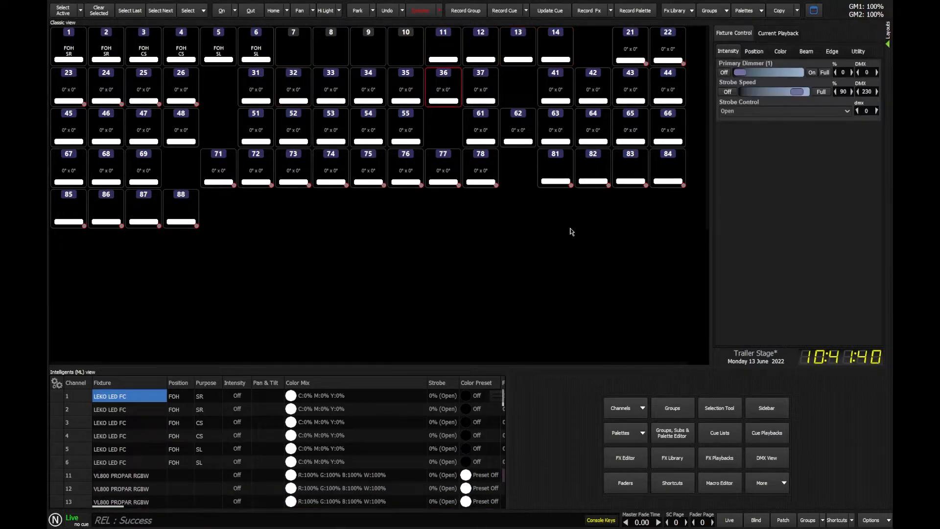
- Box-select channels 31 to 37 and the larger block spanning channels 5 to 82, ending with only channel 75 selected
drag(216, 79, 527, 100)
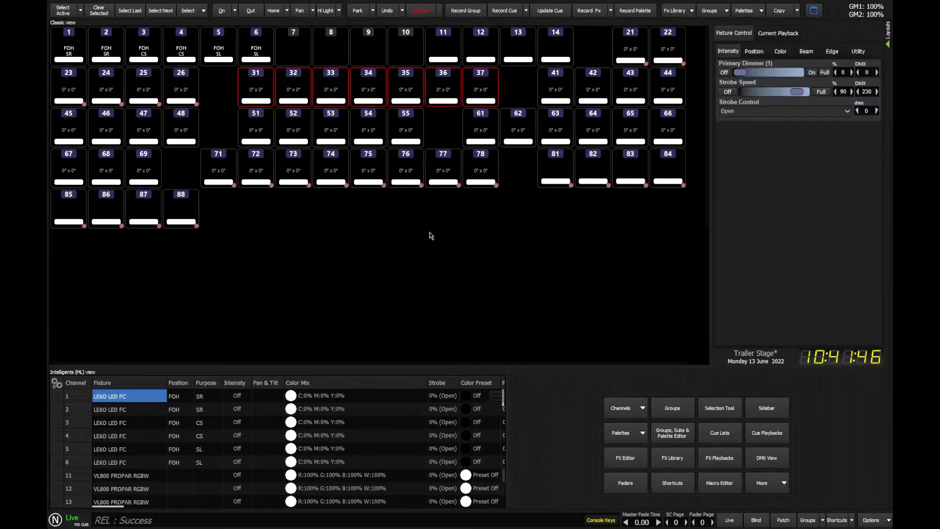
drag(585, 245, 214, 27)
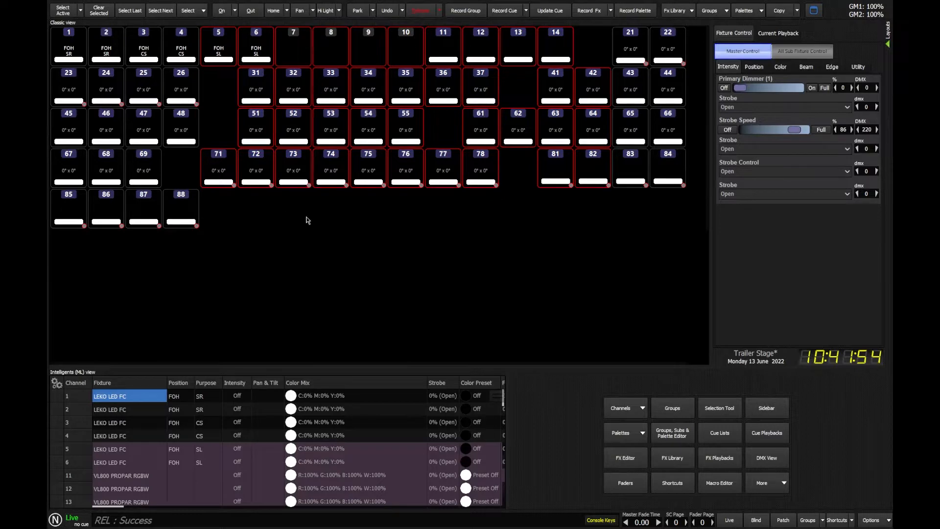
click(369, 234)
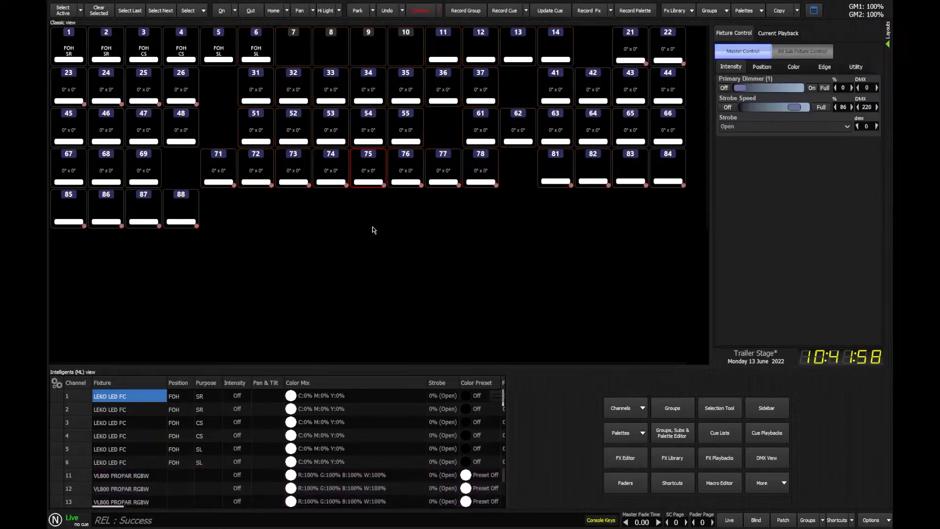
- Select channels 5 and 6 individually and combine them in one selection
click(224, 52)
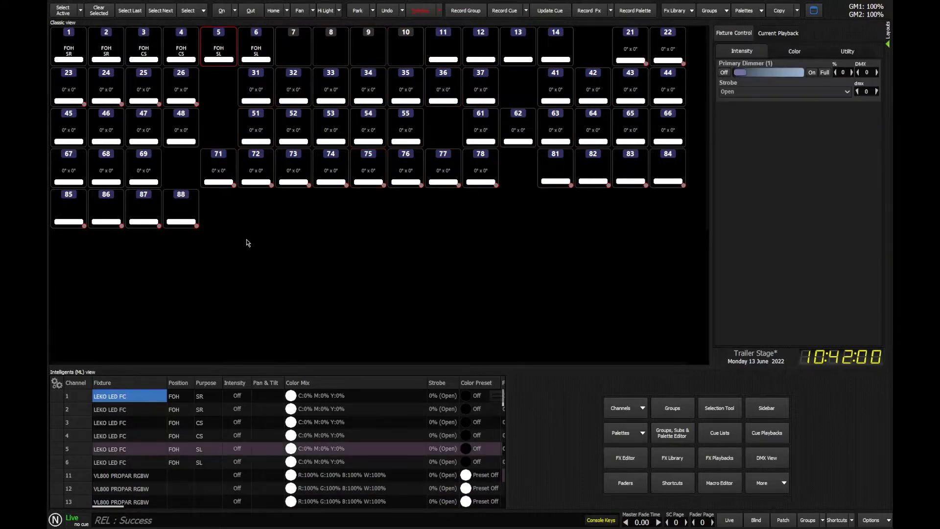
click(254, 47)
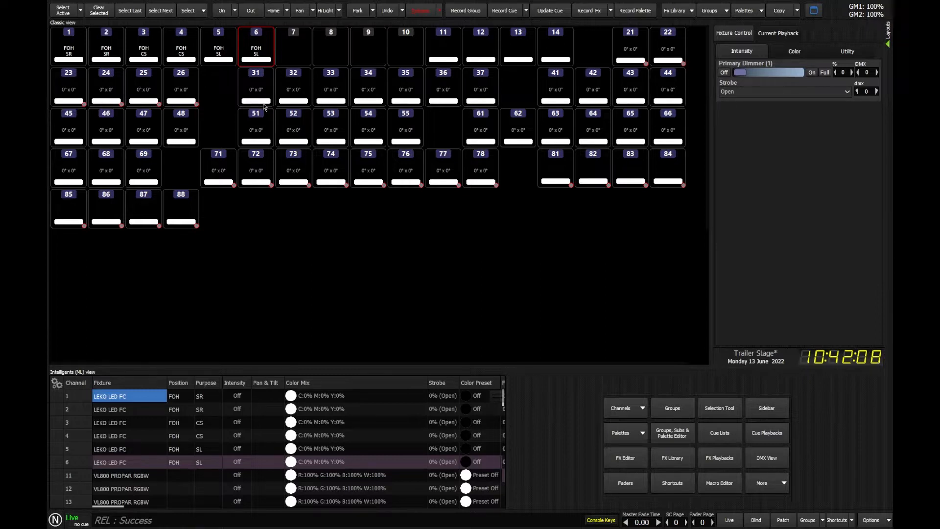
click(220, 49)
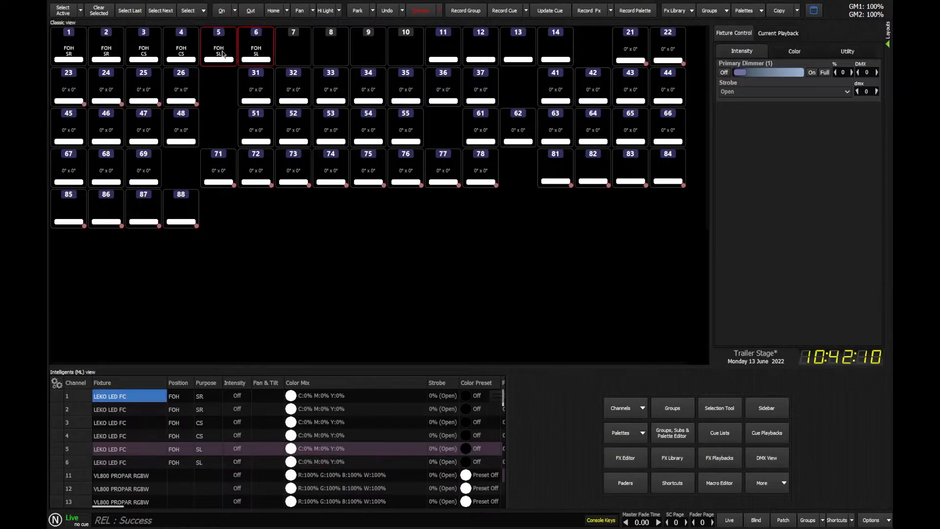
click(249, 44)
- Select channels 11 through 14 as a range, add channels 21, 31, 33, 35 and 37, and clear the selection
click(445, 49)
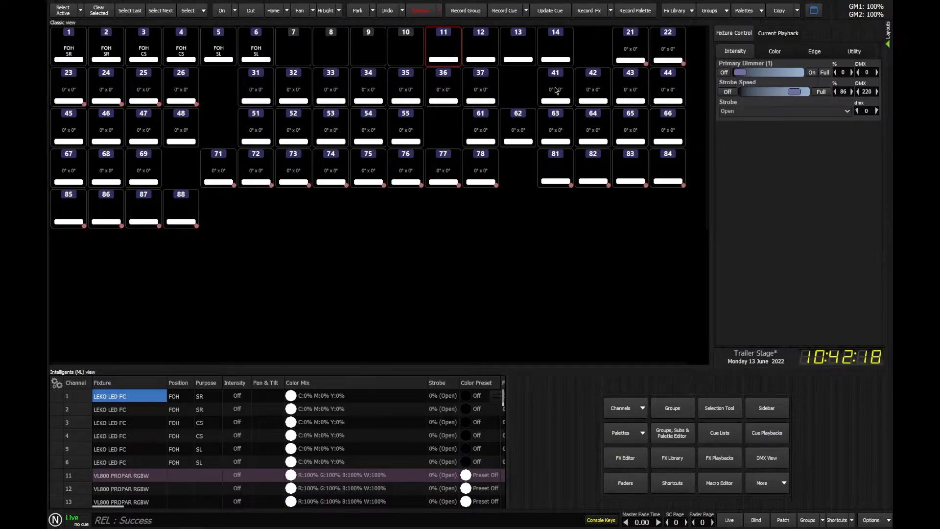
shift+click(562, 53)
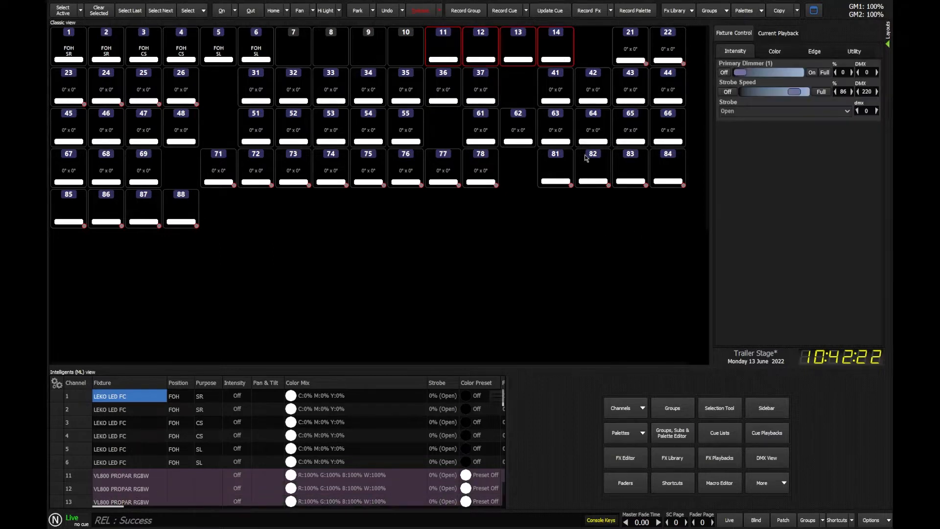
shift+click(633, 49)
ctrl+click(269, 89)
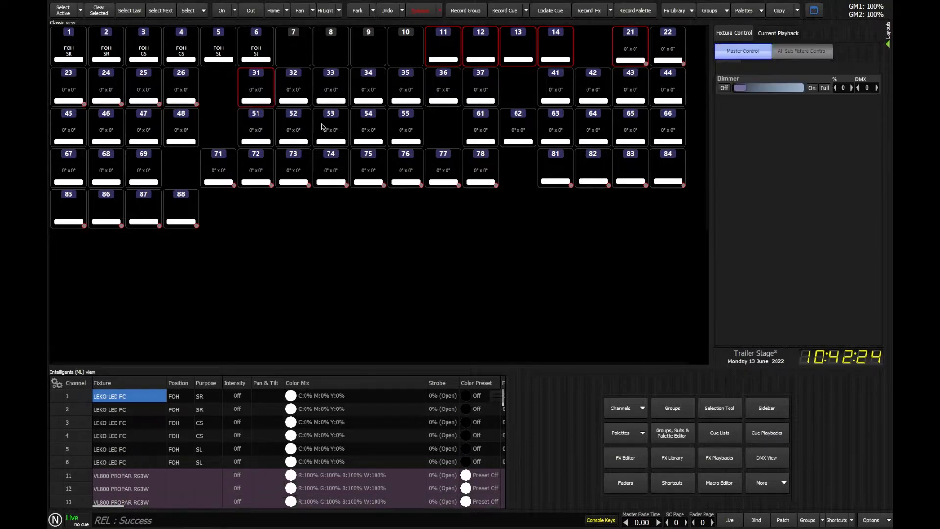
ctrl+click(338, 85)
ctrl+click(412, 86)
ctrl+click(478, 89)
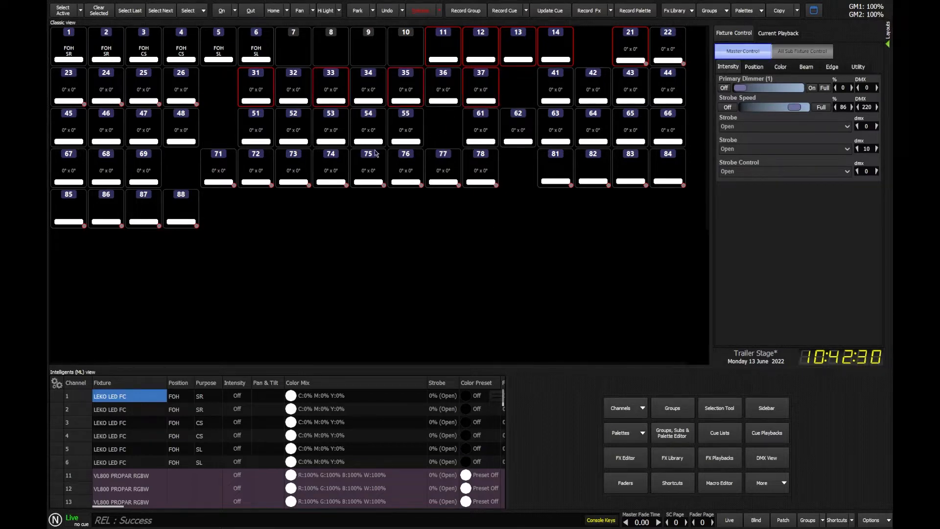
click(374, 220)
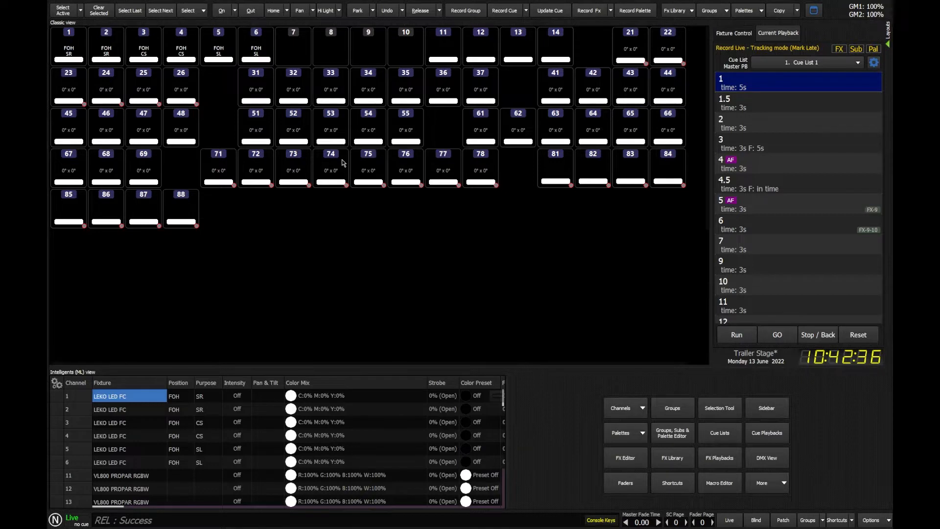
- Enable inclusive selection mode and select channels 4, 5, 6, 24, 26, 31 to 37, 71 to 78 and 81
click(81, 12)
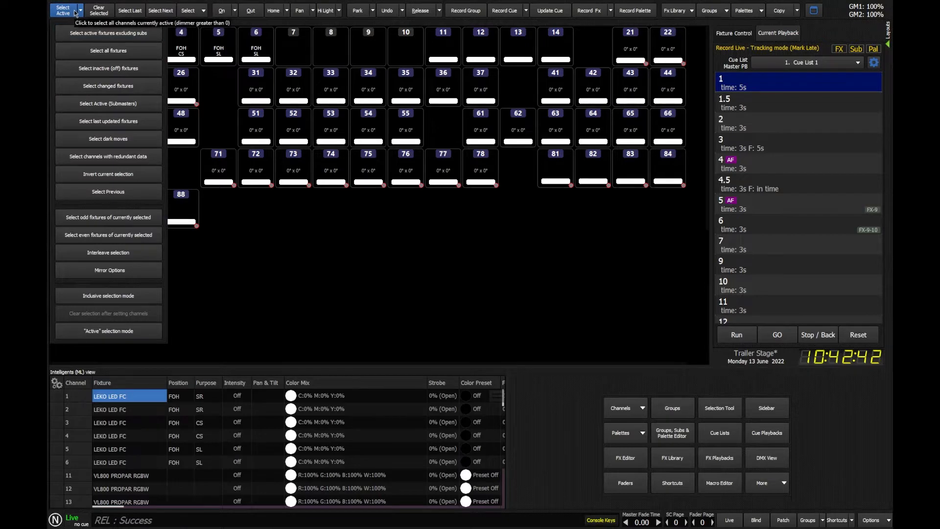
click(108, 301)
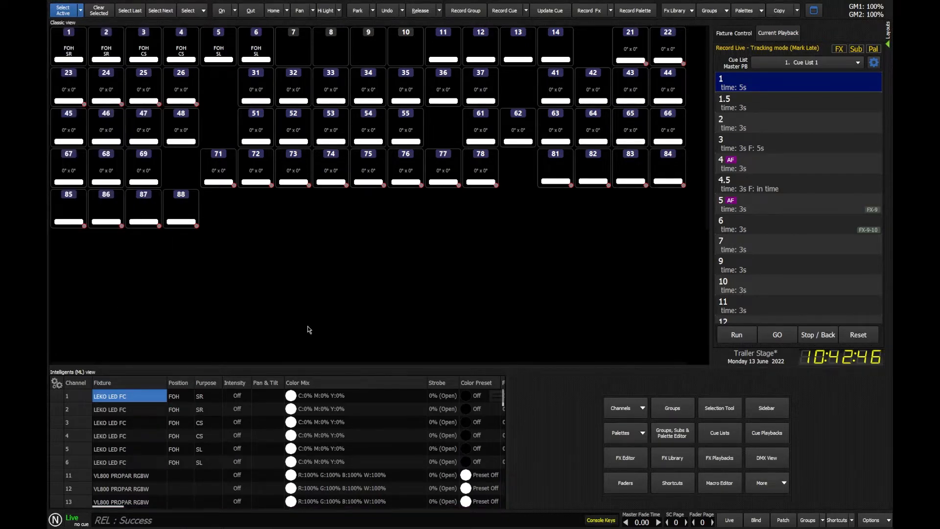
click(180, 47)
click(218, 48)
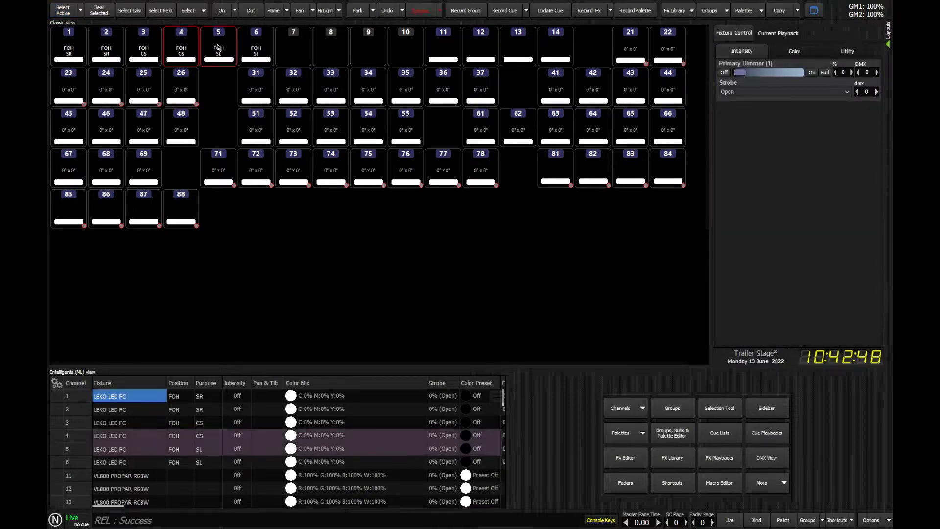
click(256, 46)
click(116, 84)
click(181, 86)
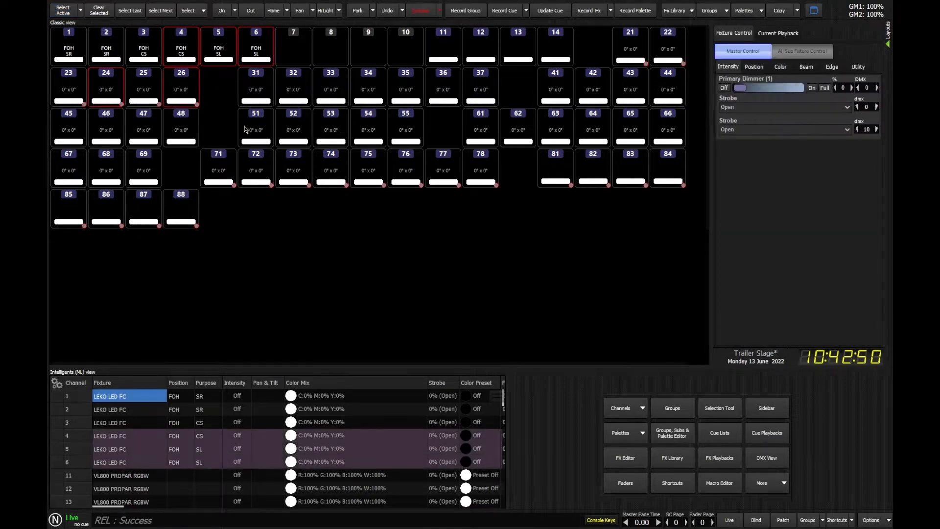
drag(237, 87, 514, 95)
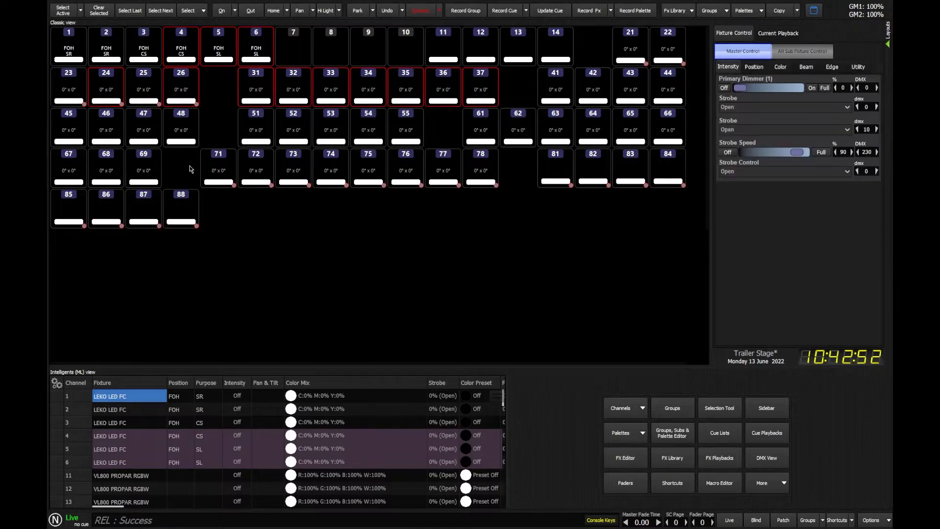
drag(191, 168, 558, 187)
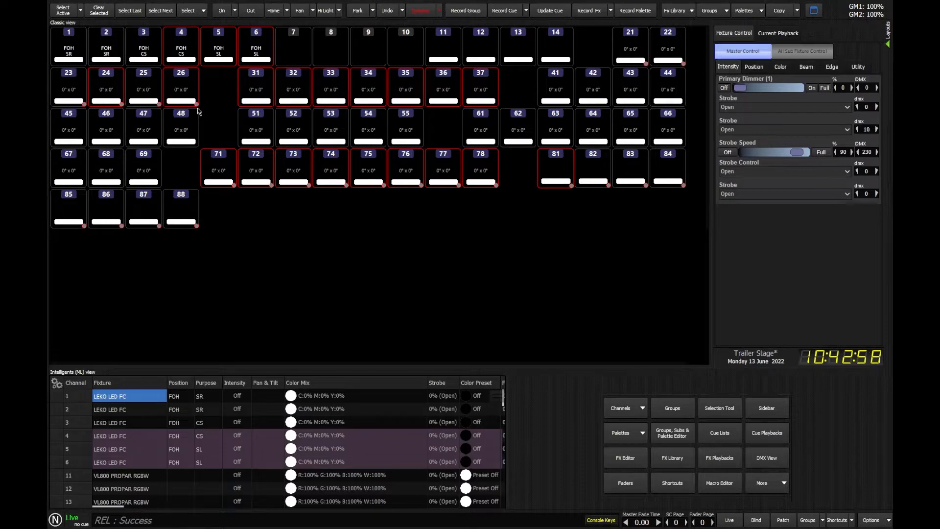
- Clear the selected channels and turn off inclusive selection mode
click(100, 10)
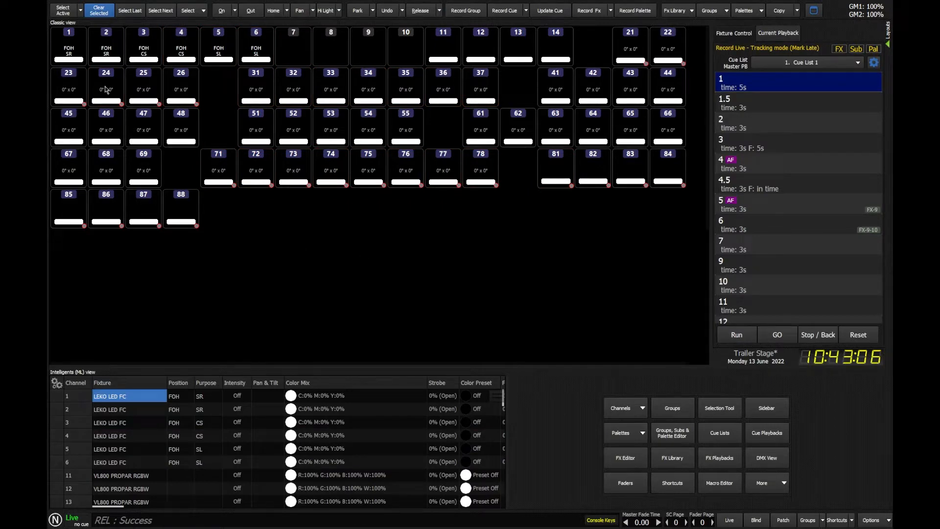
click(81, 12)
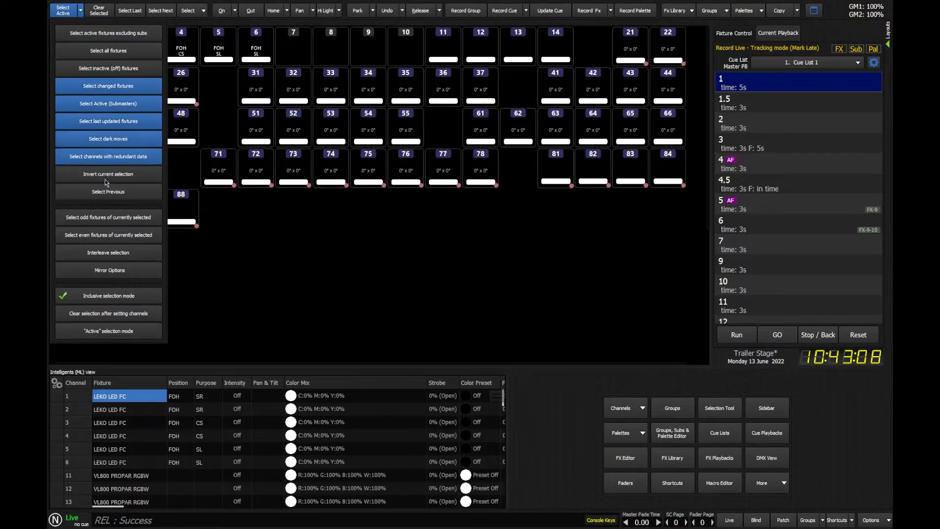
click(112, 299)
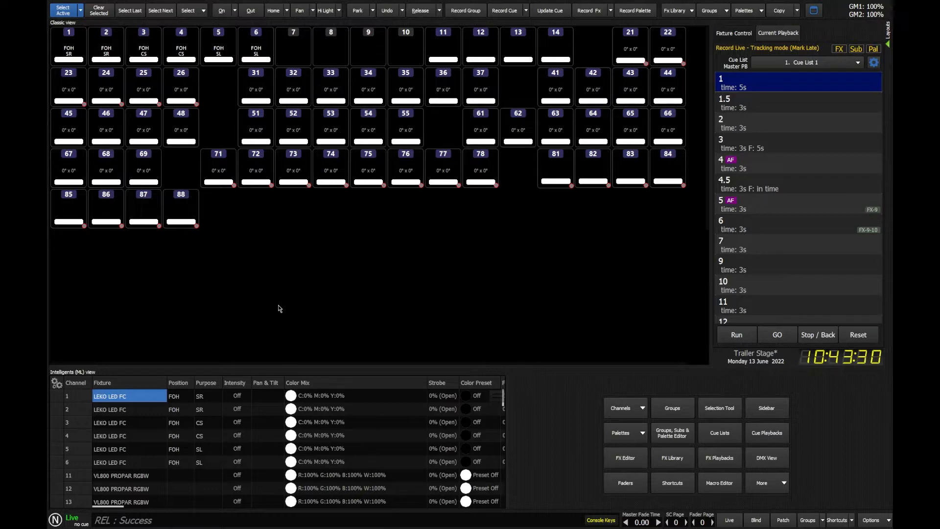
- Select channel 1 on the command line, followed by the channel range "1 thru 6"
key(1)
key(Return)
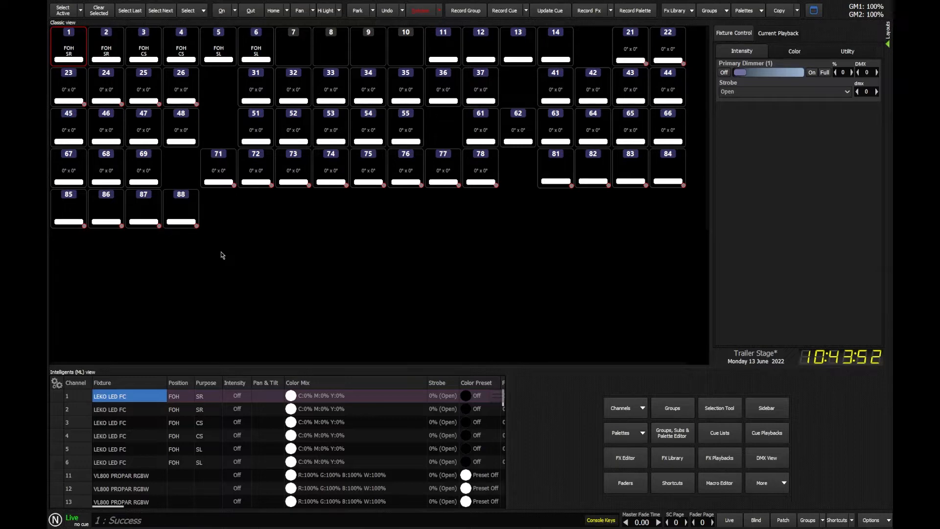
text(1)
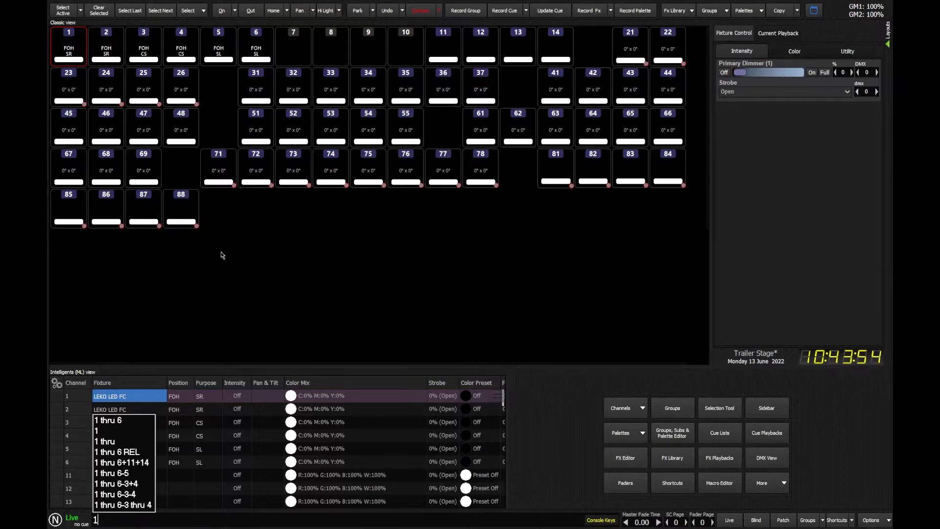
text( thru 6)
key(Return)
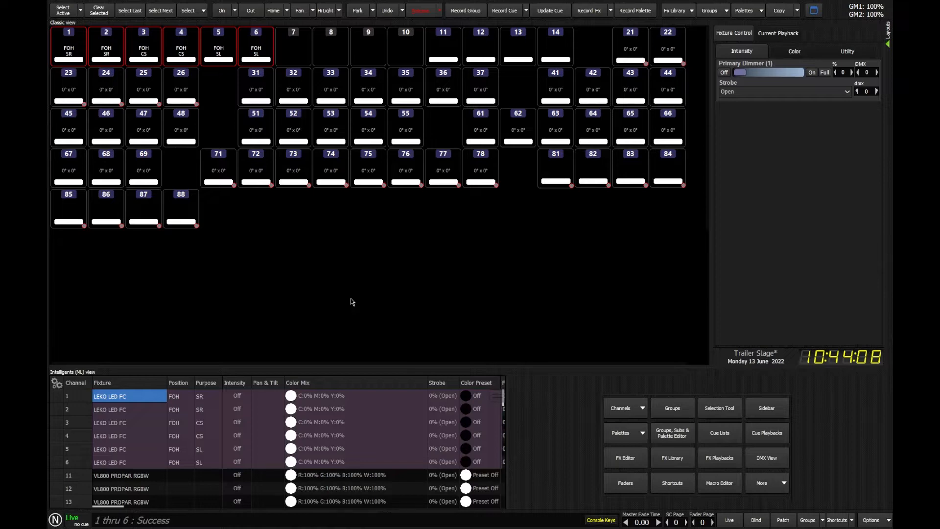
- Select the fixture group starting at channel 31 with the open-ended command "31 thru", and clear the selection
text(31 thru)
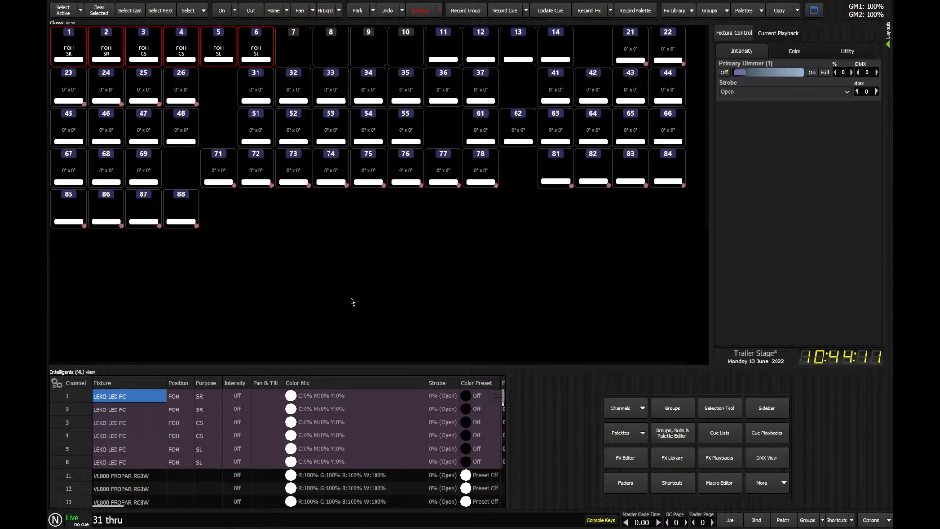
key(Return)
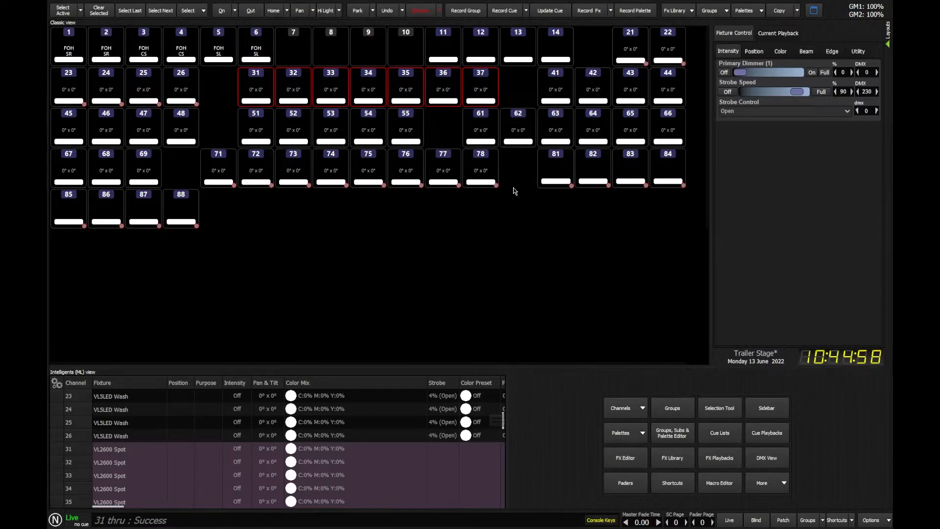
click(99, 11)
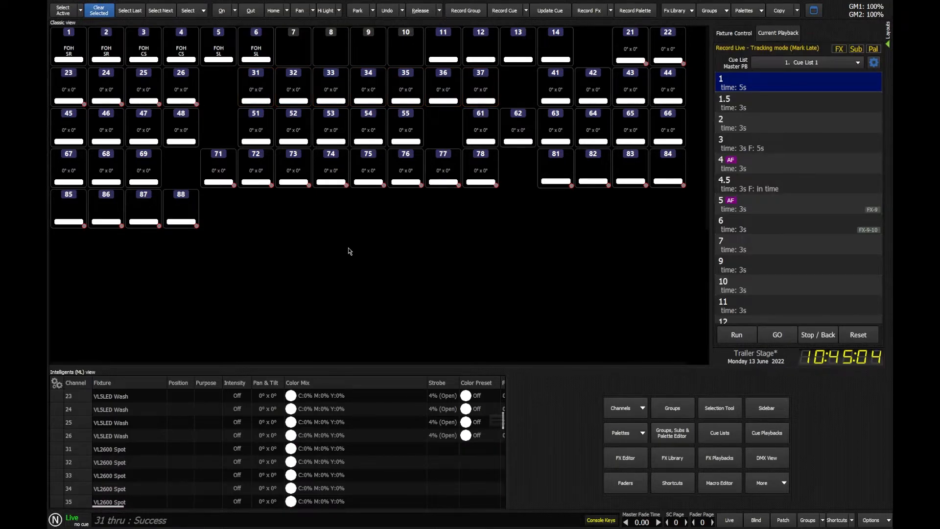
- Select channels 1, 3 and 5 together with the command "1+3+5"
text(1+3)
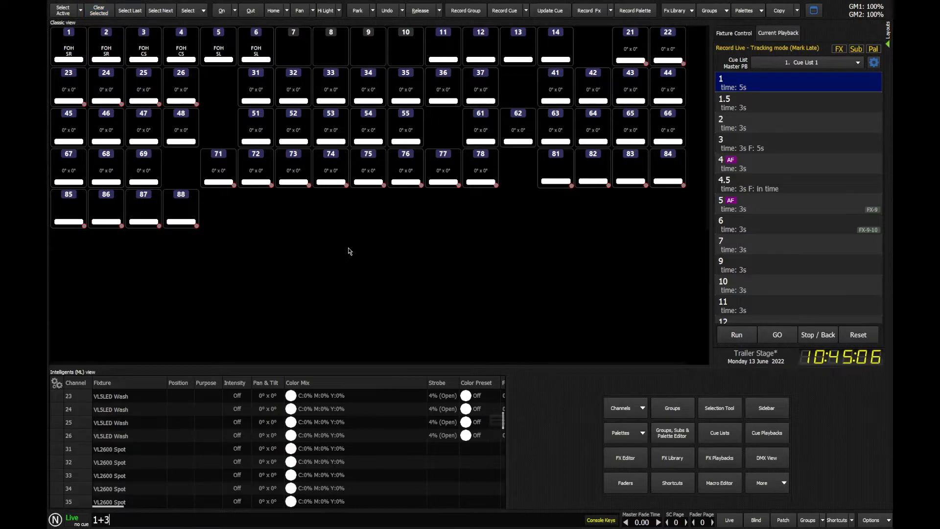
text(+5)
key(Return)
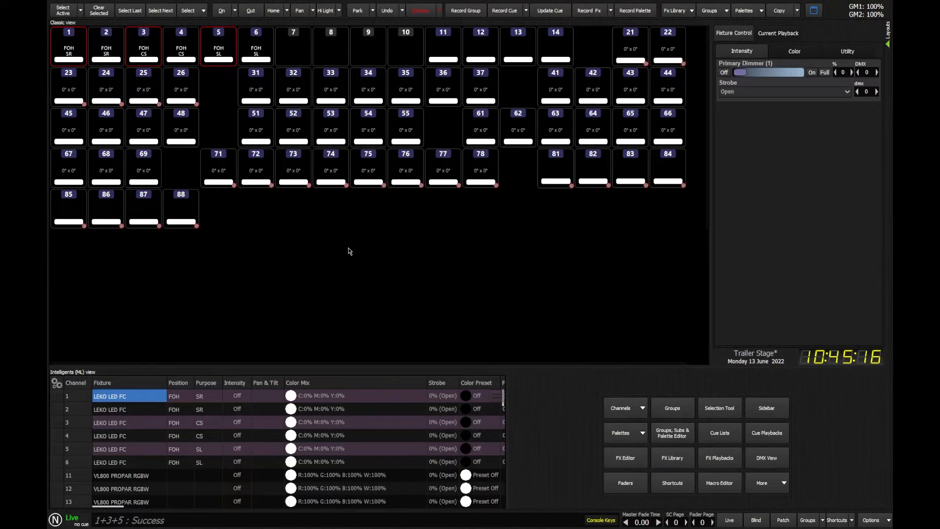
- Select only channel 3 on the command line and remove it from the selection with "-3"
text(3)
key(Return)
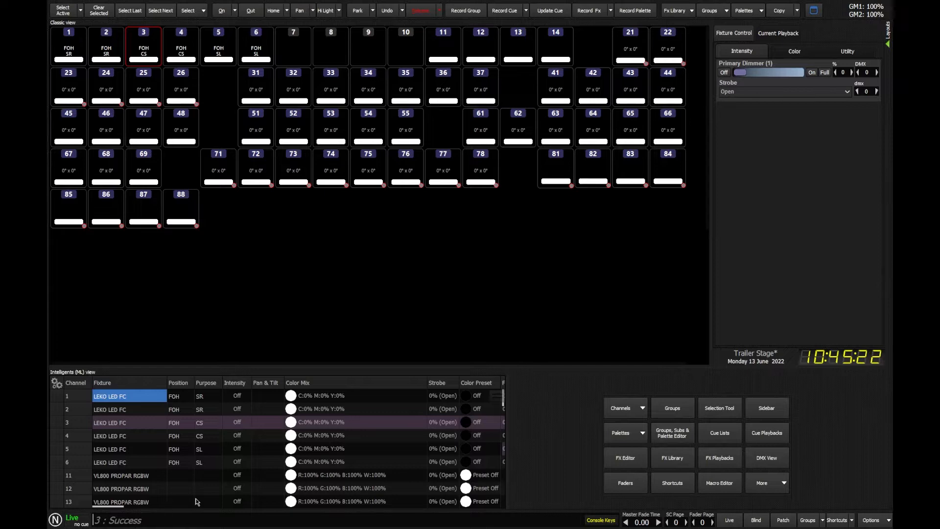
text(-3)
key(Return)
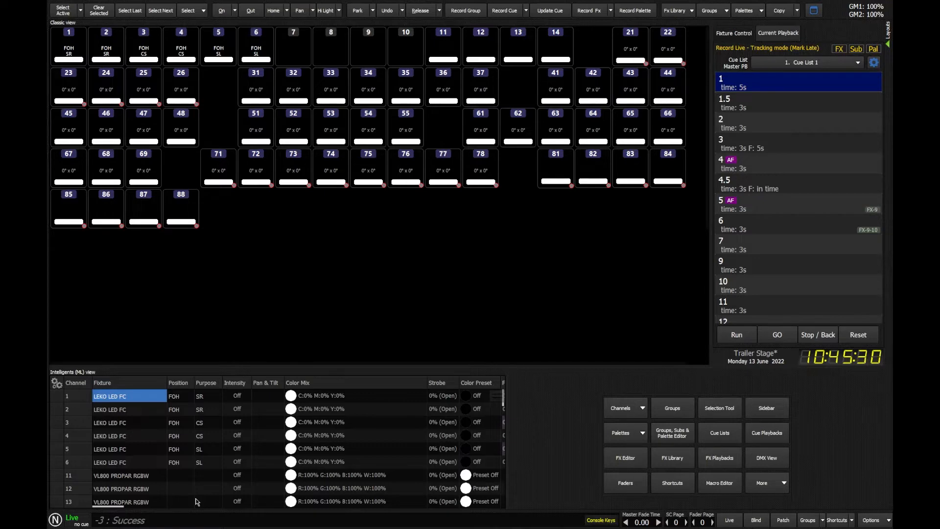
- Select channels 1 through 6 except channel 3 with the command "1 thru 6-3"
text(1 thru 6)
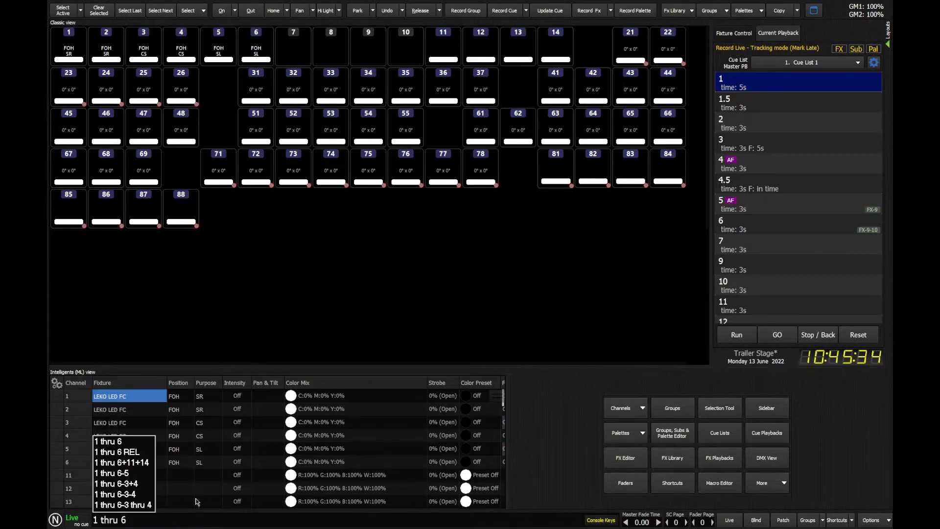
text(-)
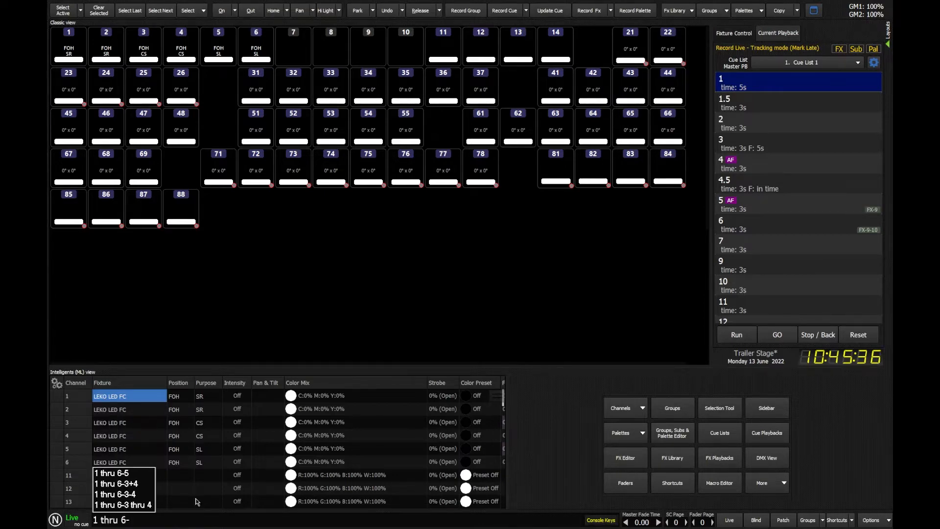
text(3)
key(Return)
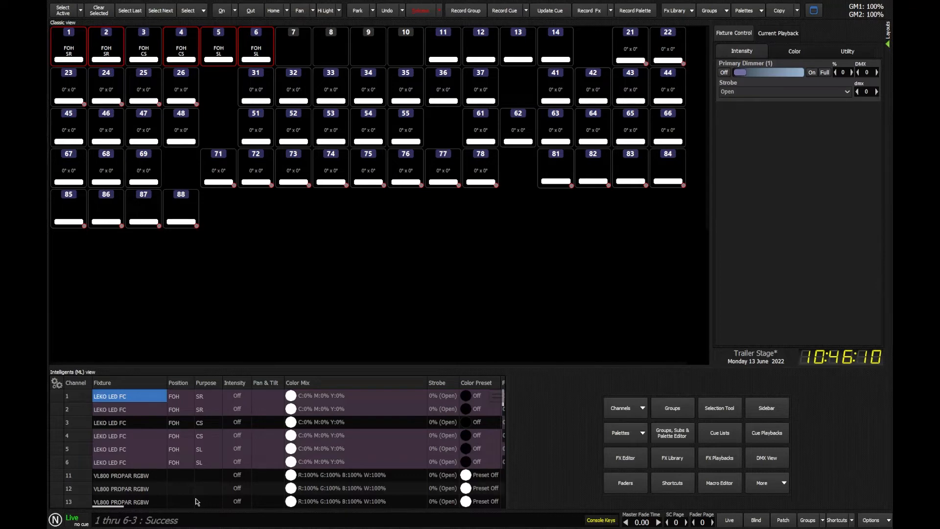
- Clear the selection and enter the command "1 thru 6-3+4" to exclude channel 3 and add channel 4
text(1)
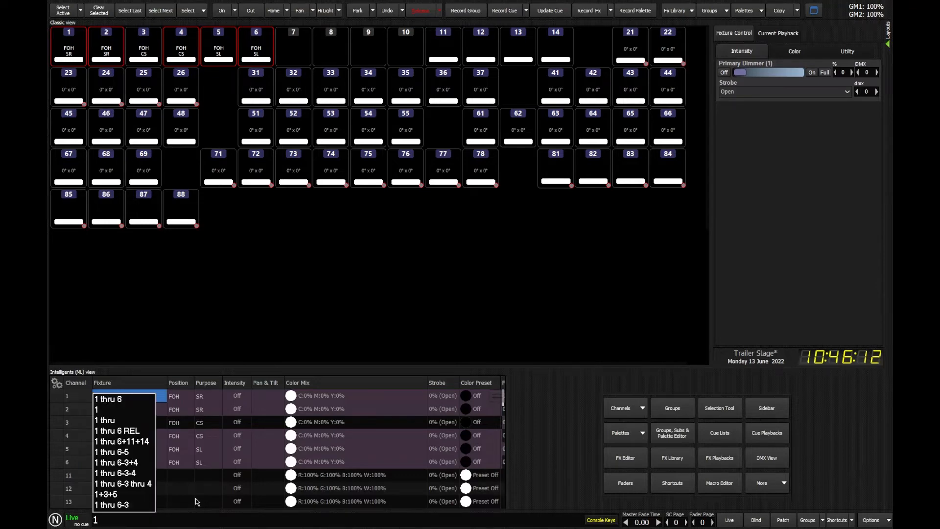
click(101, 14)
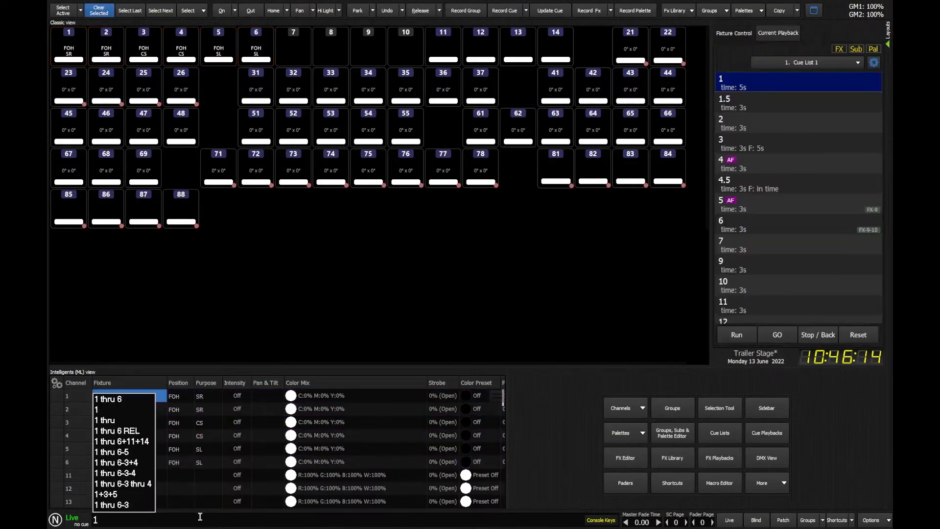
text(1)
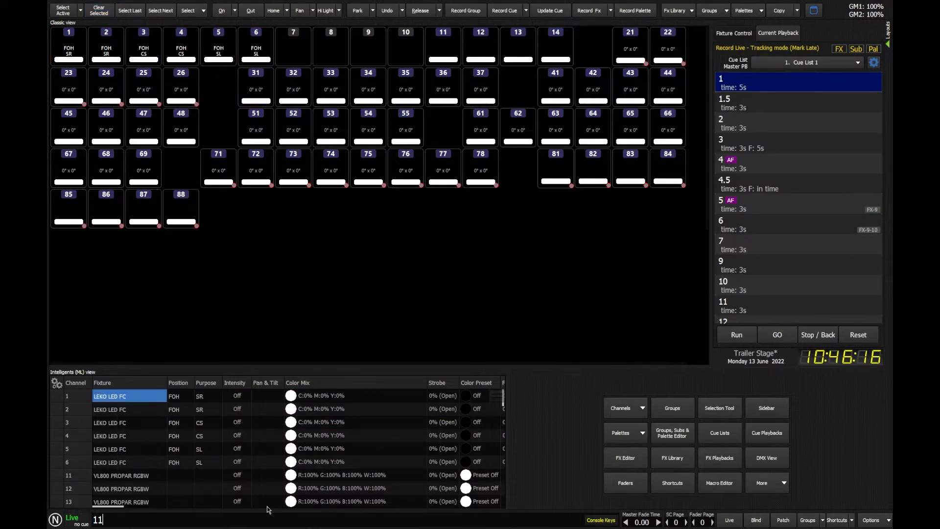
key(BackSpace)
text(thru )
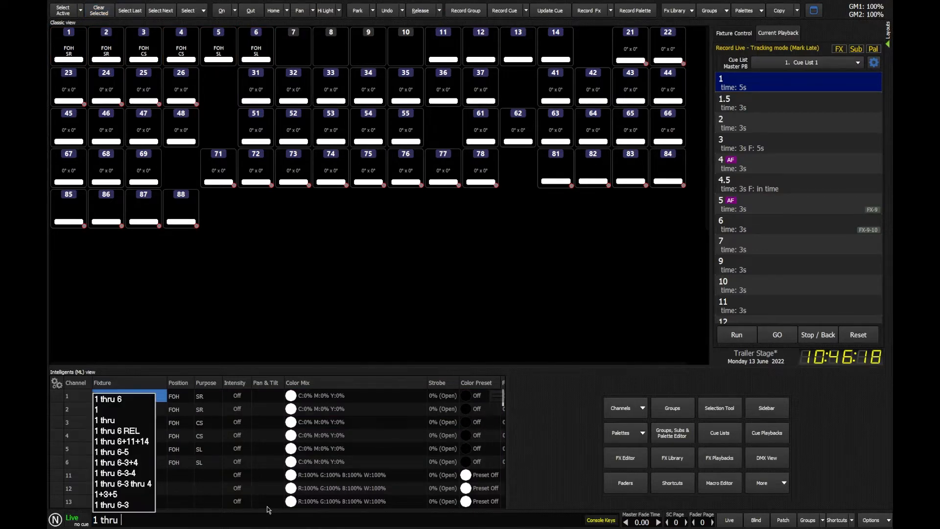
text(6)
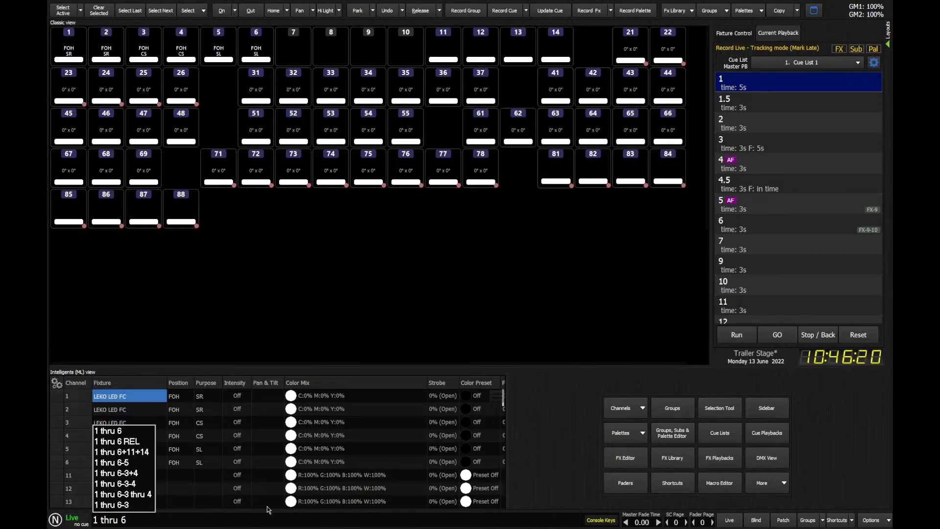
text(-)
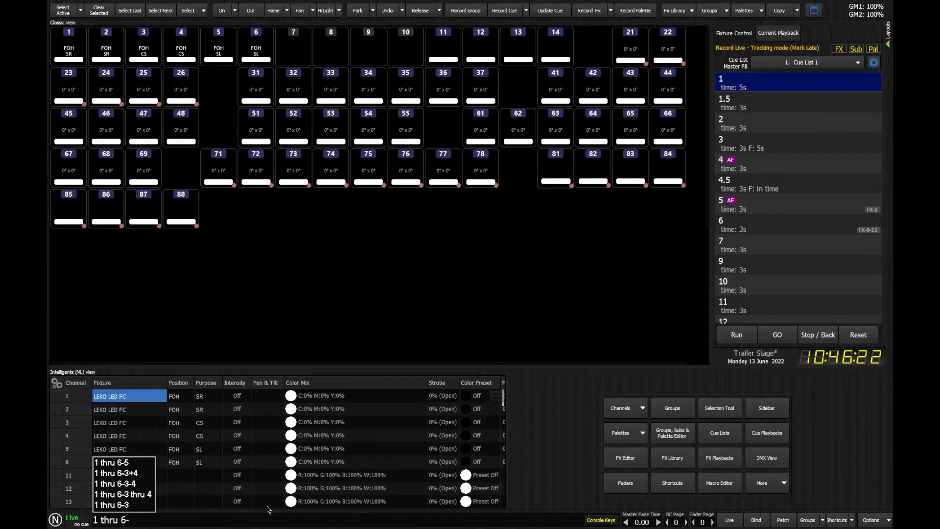
text(3+4)
key(Return)
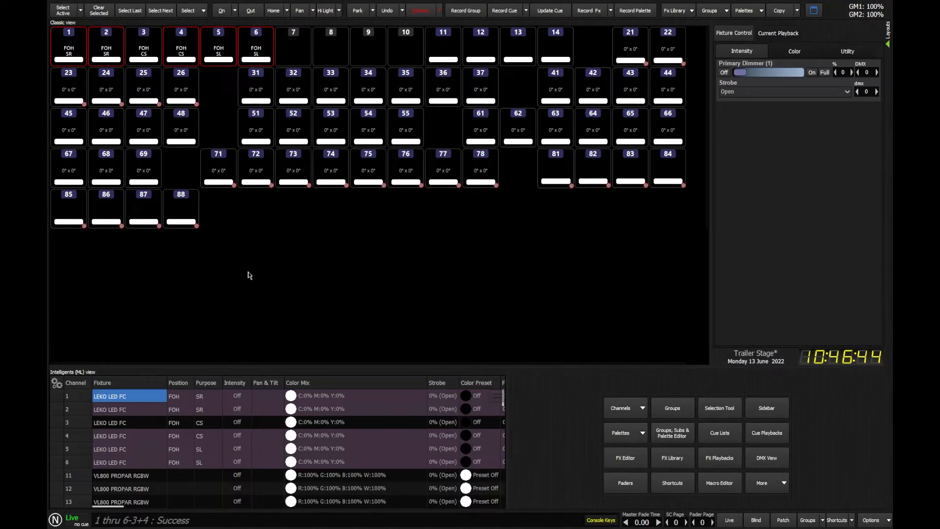
- Clear the selection and select channels 1 through 6 without channels 3 and 4, using "1 thru 6-3-4"
click(99, 10)
text(1 thru )
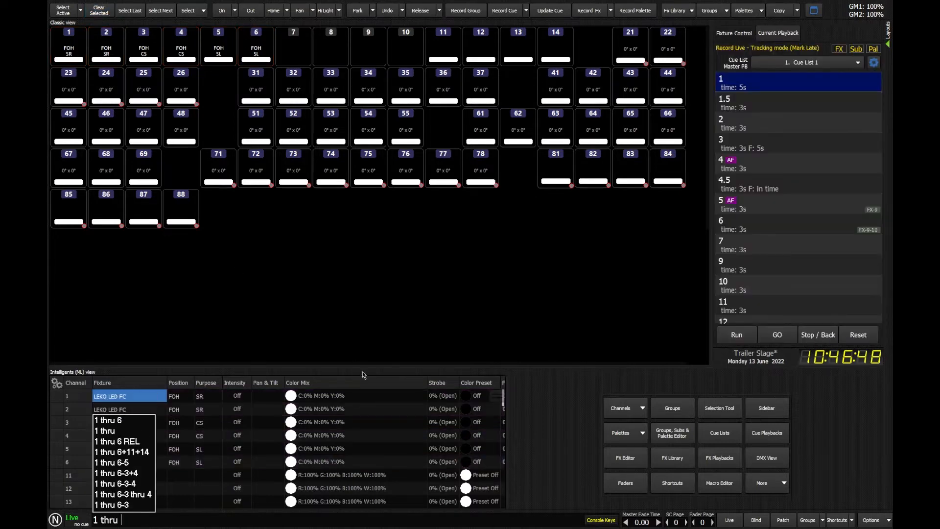
text(6-)
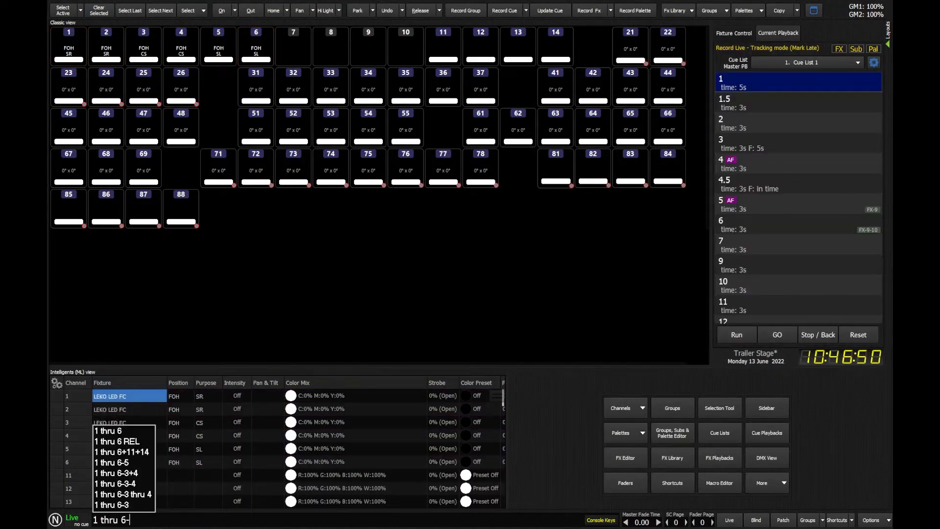
text(3-4)
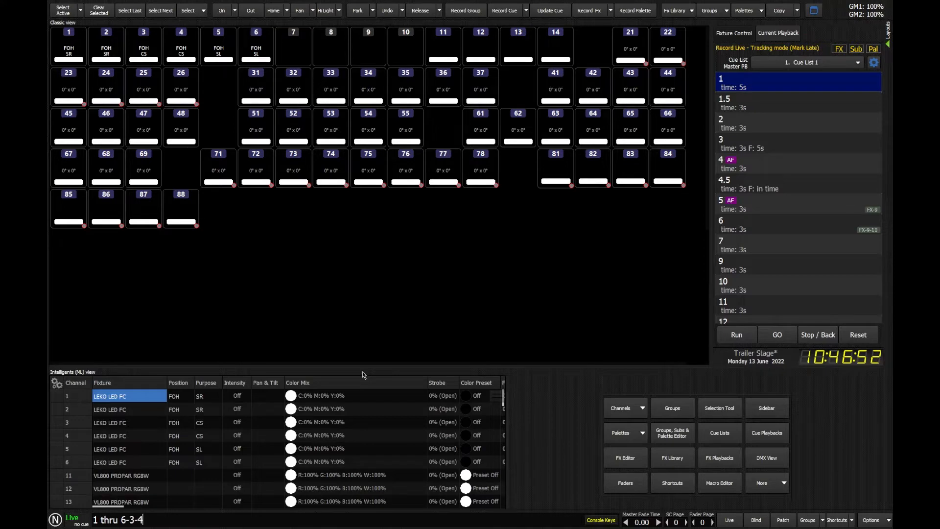
key(Return)
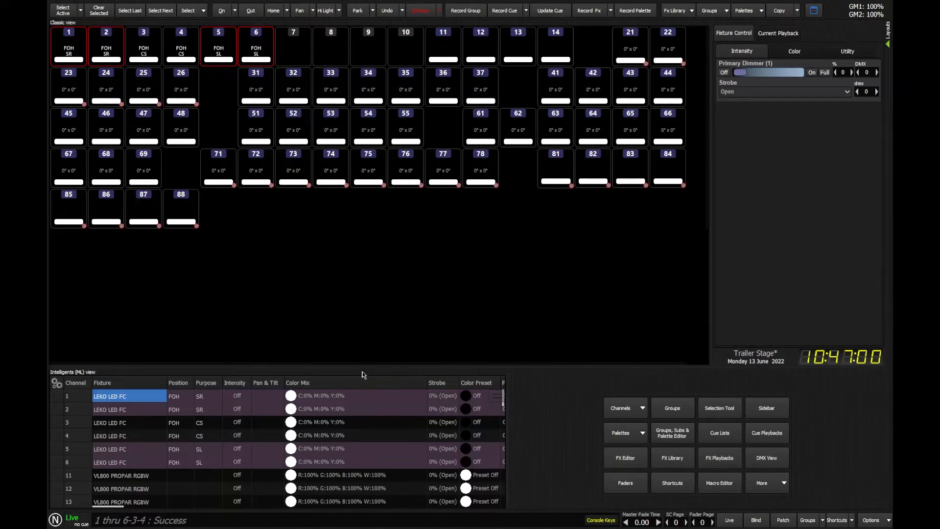
- Release the current channels and repeat the selection command "1 thru 6-3-4"
key(alt+r)
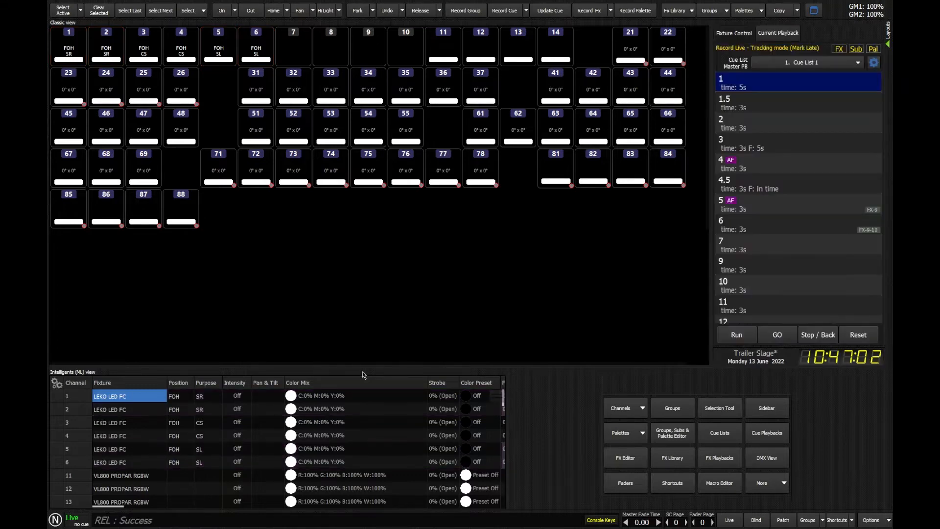
text(1 thru 6)
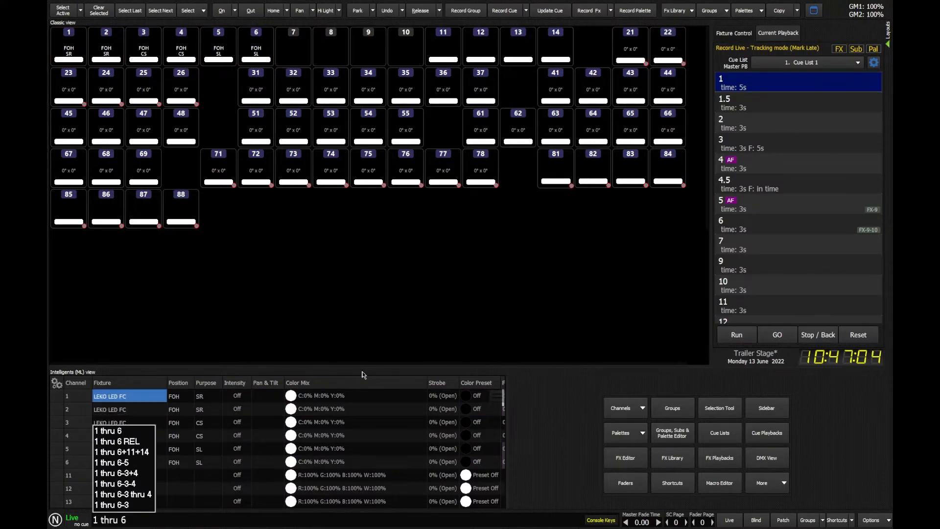
text(-3-4)
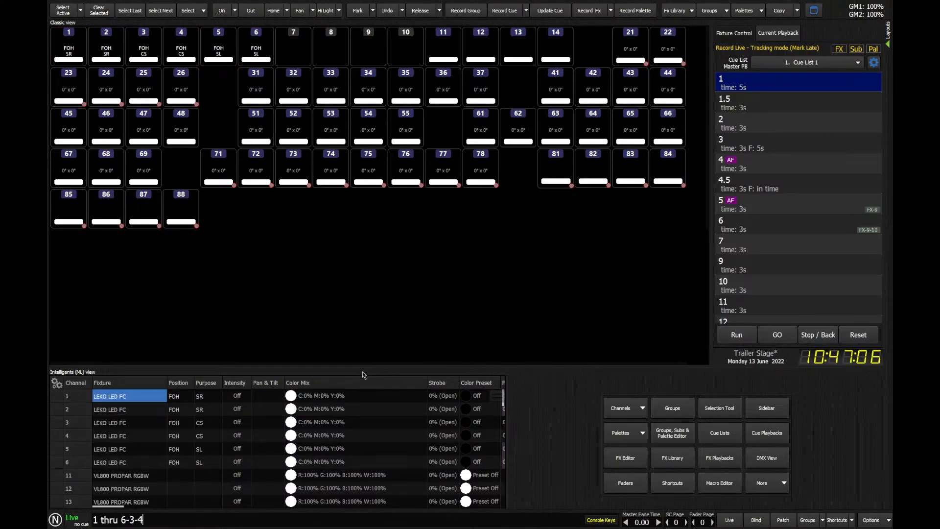
key(Return)
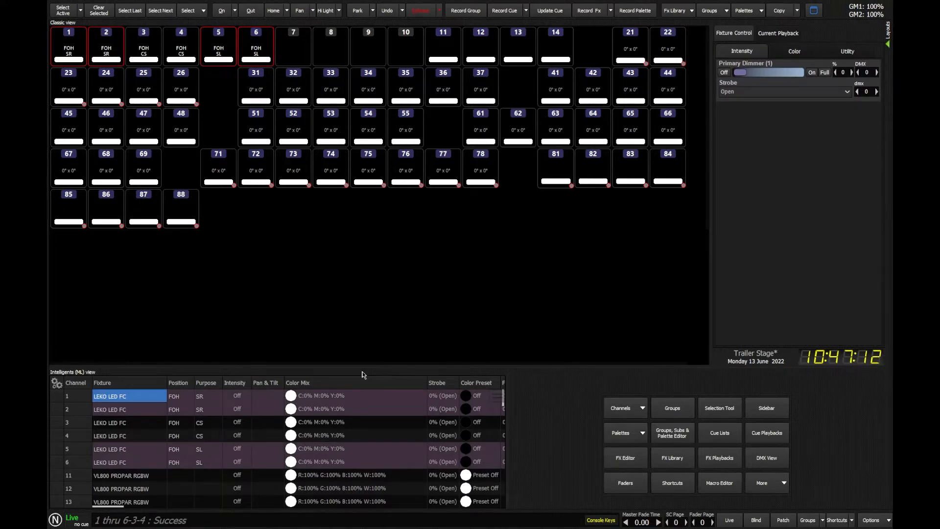
- Release the current channels and select only channel 3 on the command line
key(r)
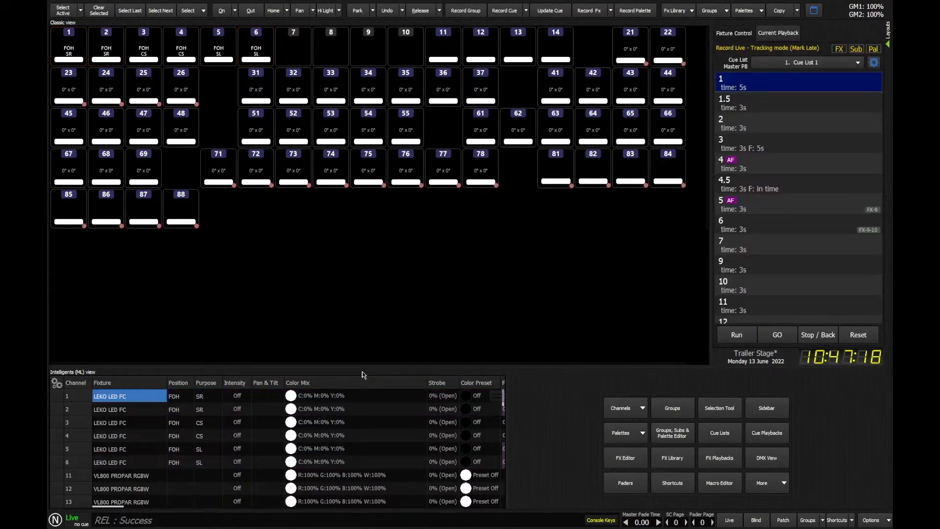
text(3)
key(Return)
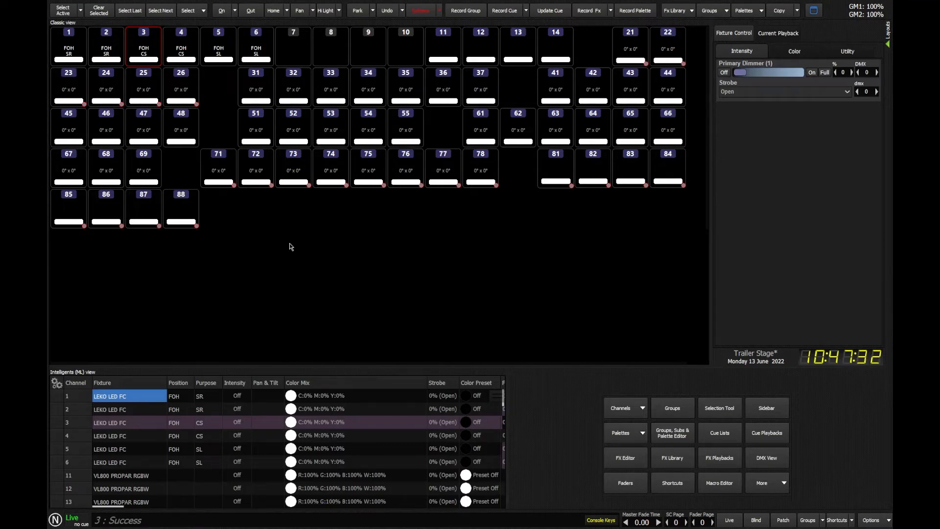
- Step the selection back one channel from channel 3, and advance it one channel at a time up to channel 14
click(129, 11)
click(167, 13)
click(164, 11)
click(164, 11)
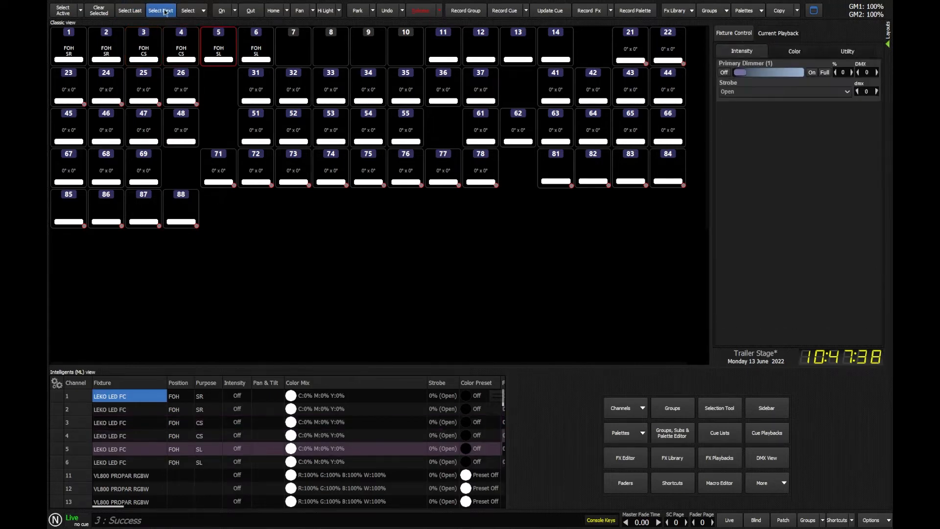
click(165, 11)
click(166, 11)
click(167, 12)
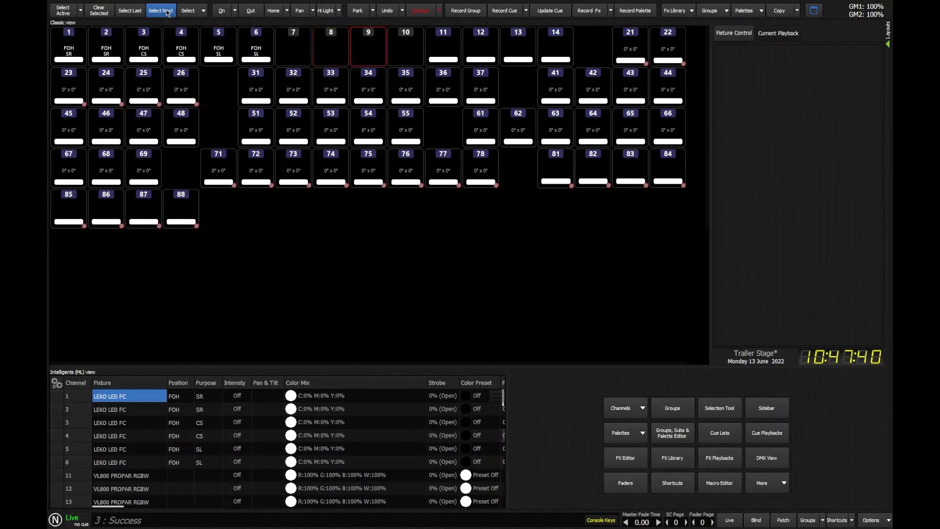
click(167, 12)
click(166, 12)
click(166, 12)
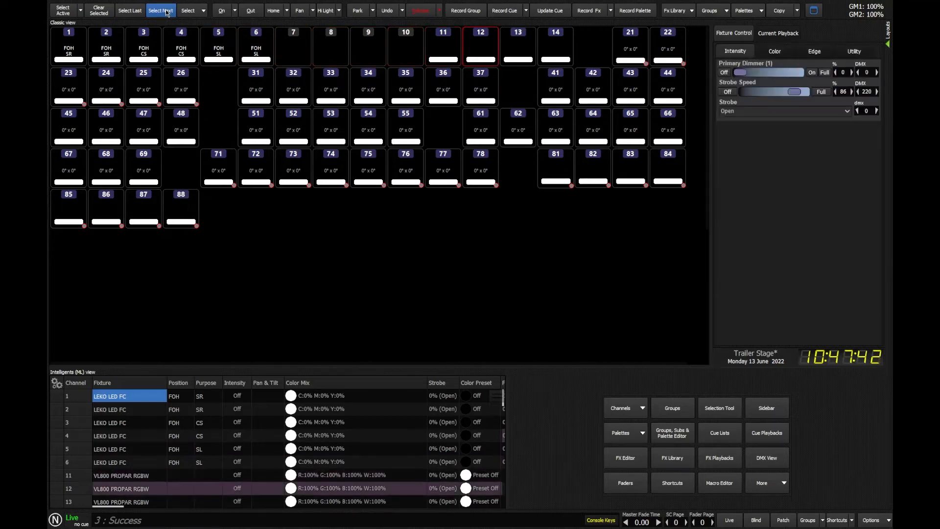
click(166, 11)
click(166, 11)
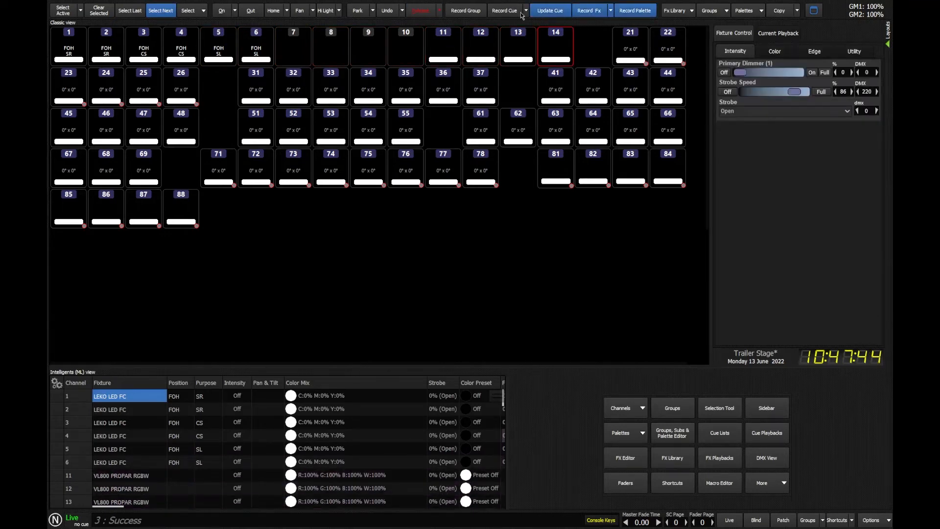
- Step the selection back one channel at a time from channel 14 to channel 11
click(130, 11)
click(129, 11)
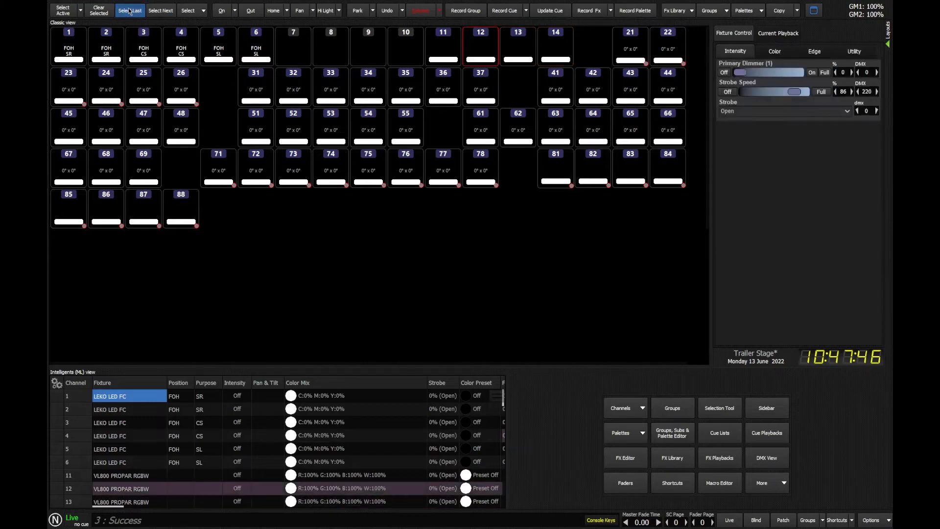
click(129, 10)
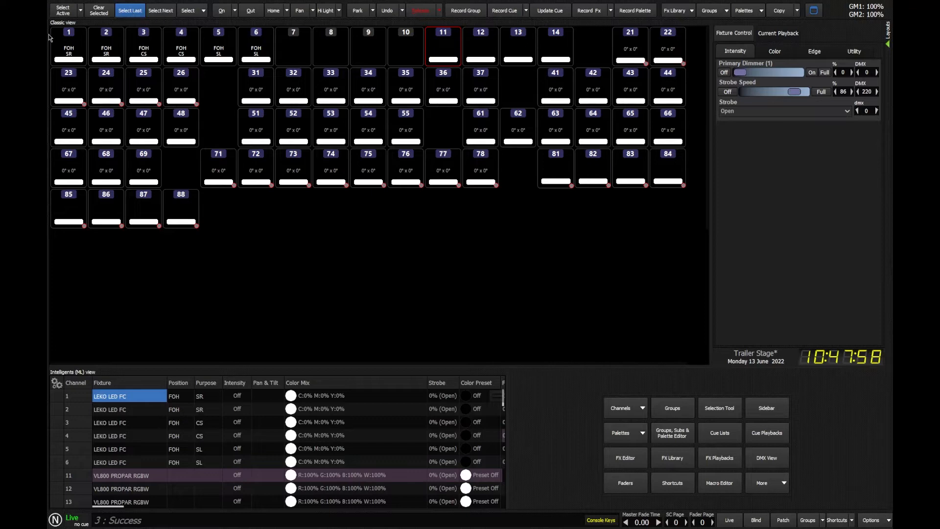
- Clear the selection and bring channels 31 thru 37 to full intensity with the "@@" command
click(99, 11)
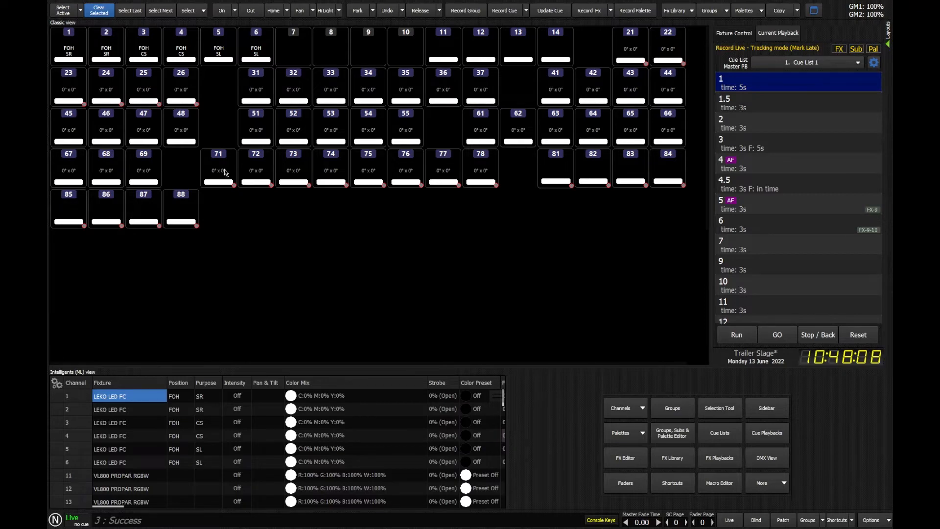
text(31)
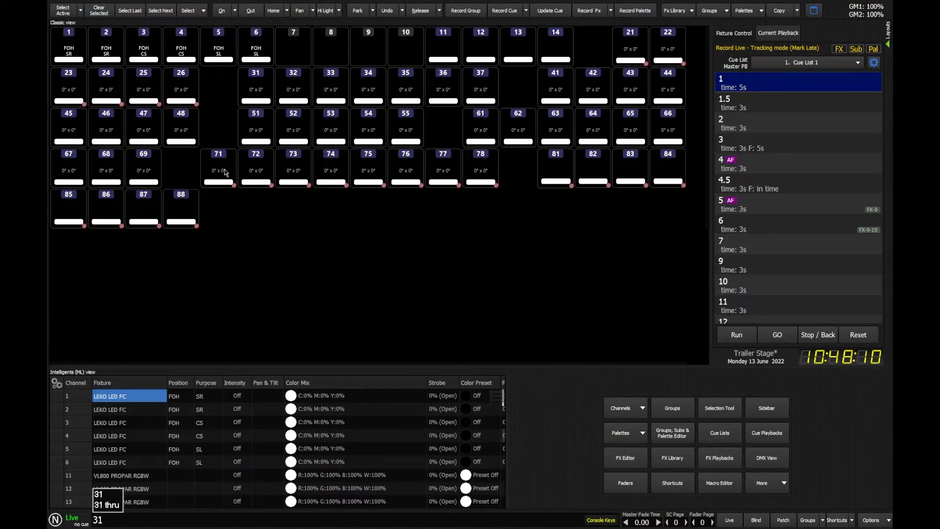
text( thru 37@@)
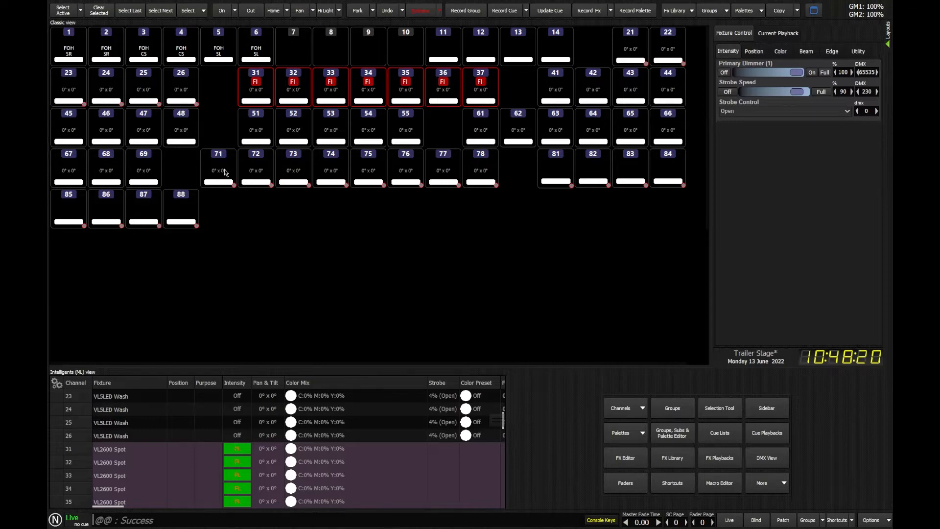
- Select channel 1 on the command line, and switch the selection to all active fixtures with Select Active
text(1)
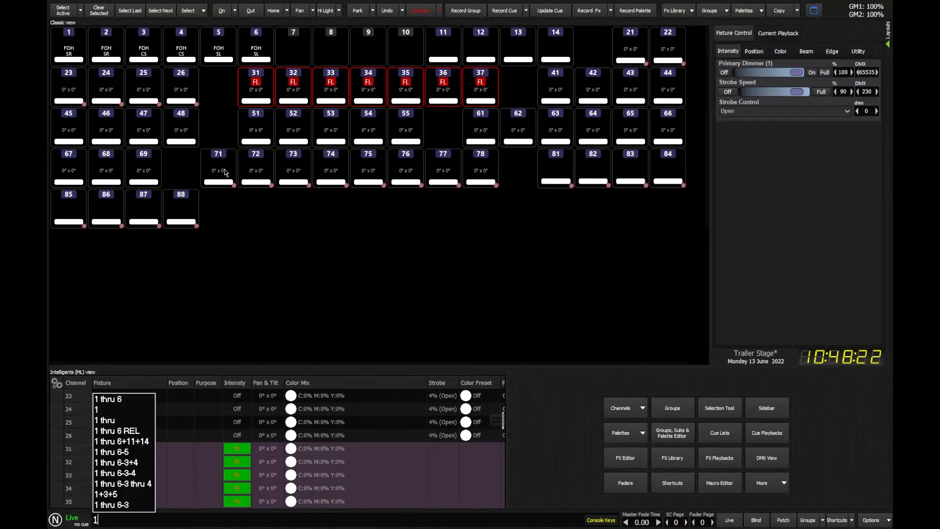
key(Return)
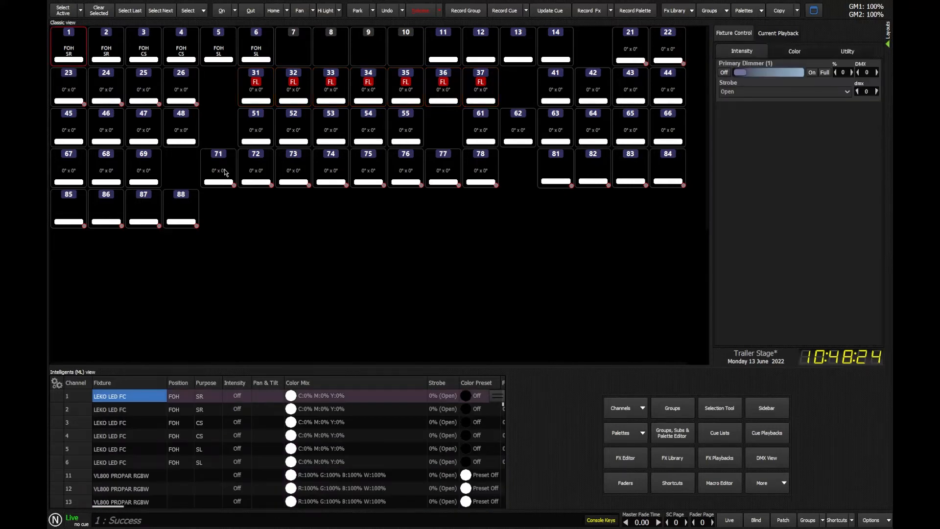
click(64, 10)
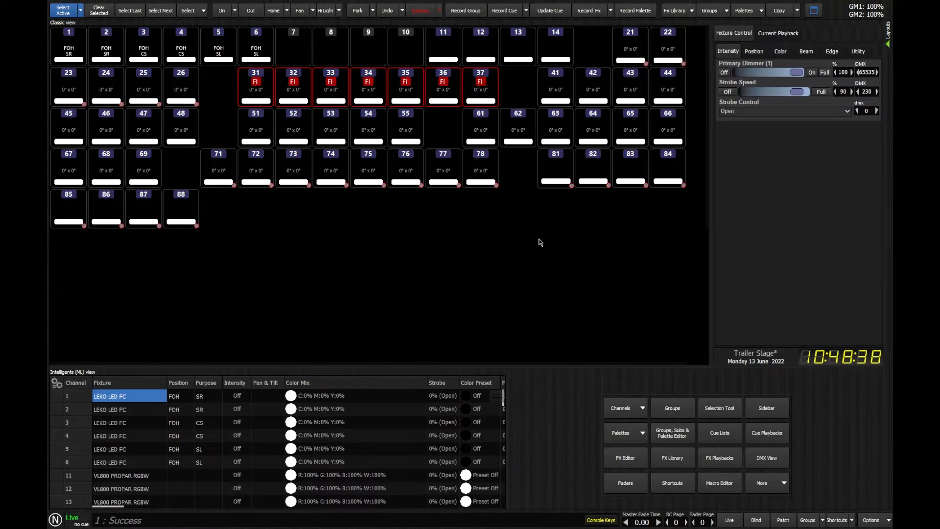
- Select channel 3, reselect the active fixtures, and apply Select Previous to recall the earlier selection
key(3)
key(Return)
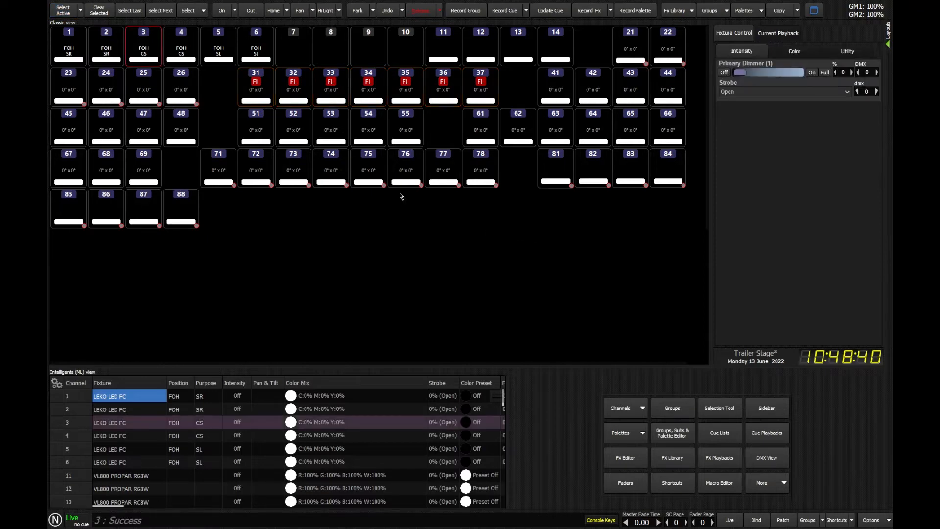
click(66, 11)
click(81, 11)
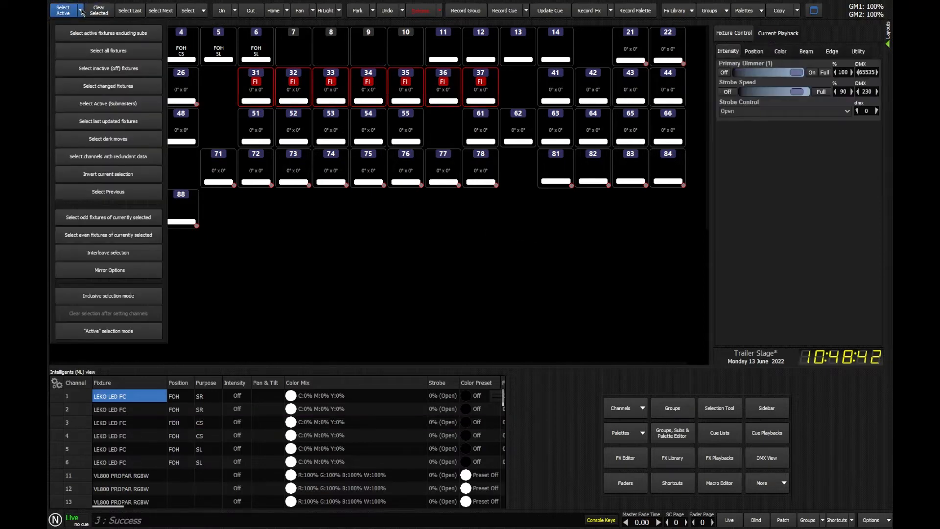
click(116, 197)
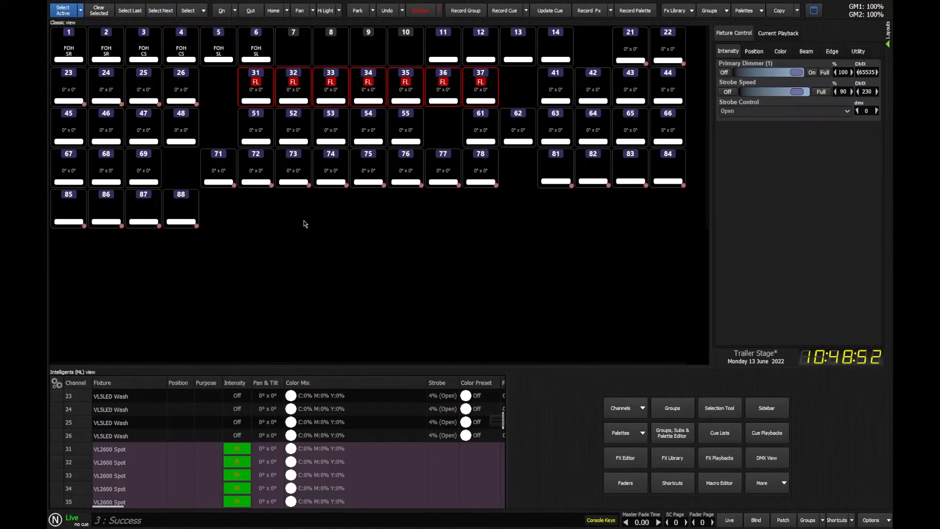
- Clear the channel selection and recall channels 31 thru 37 with Select Previous
click(99, 11)
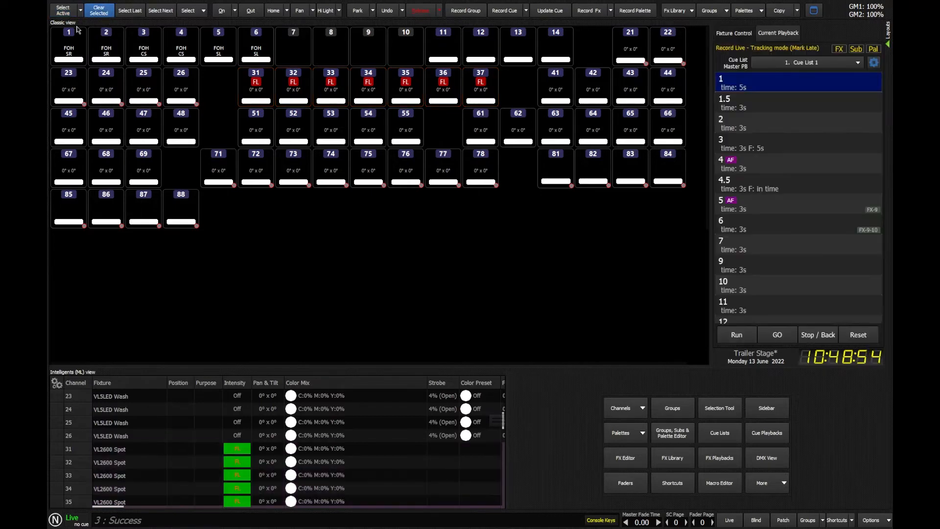
click(81, 11)
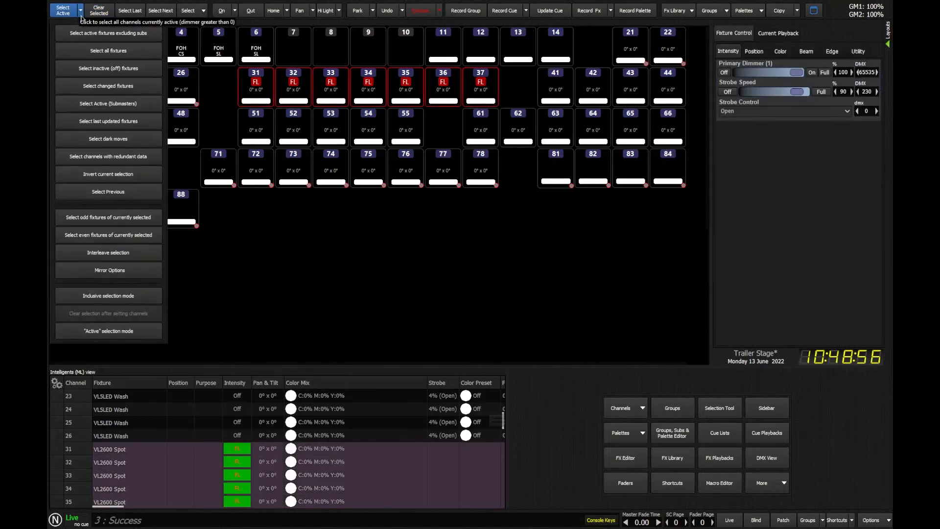
click(104, 194)
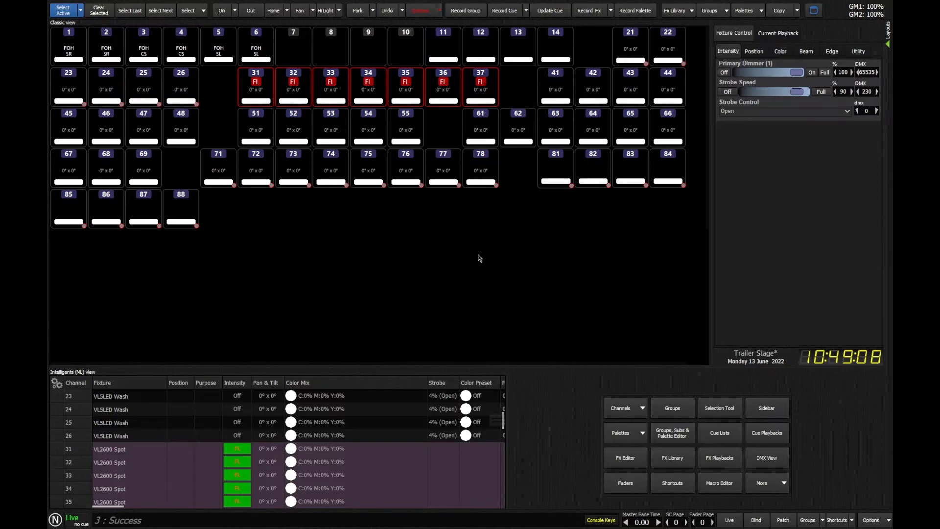
- Clear and release the selected channels, and turn on "Active" selection mode
click(98, 11)
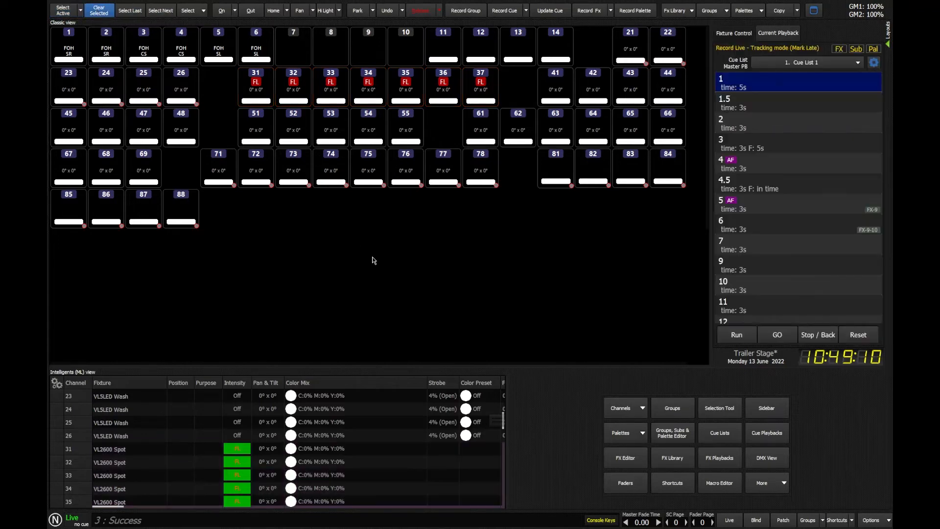
key(r)
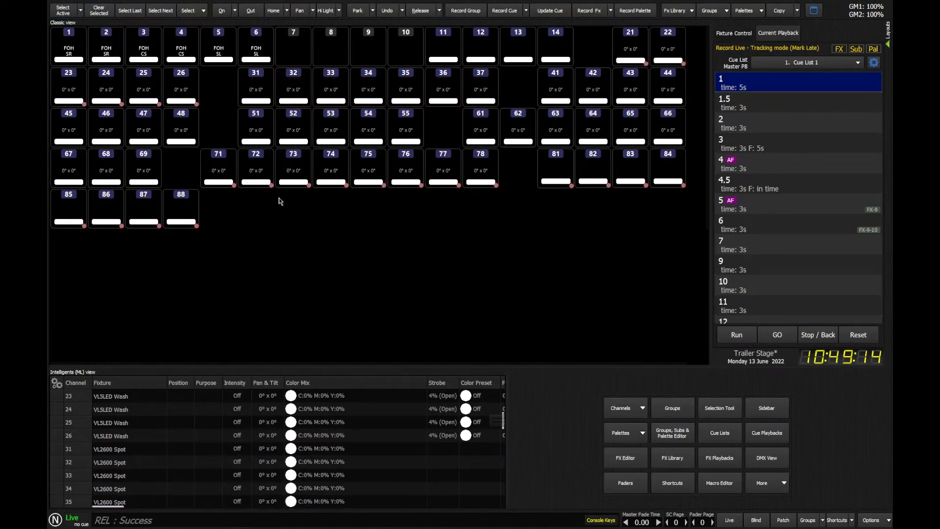
click(66, 11)
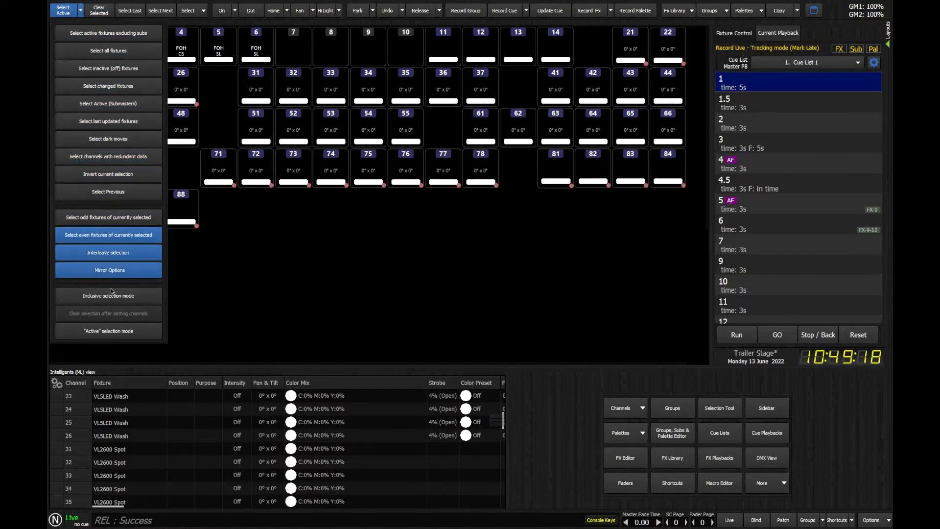
click(112, 331)
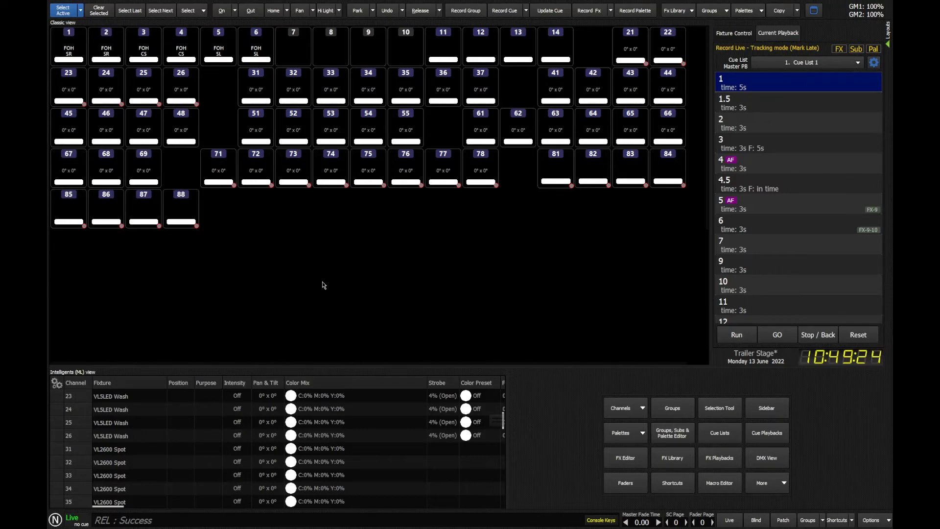
- Select channel 1 on the command line and bring it to full intensity
text(1)
key(Return)
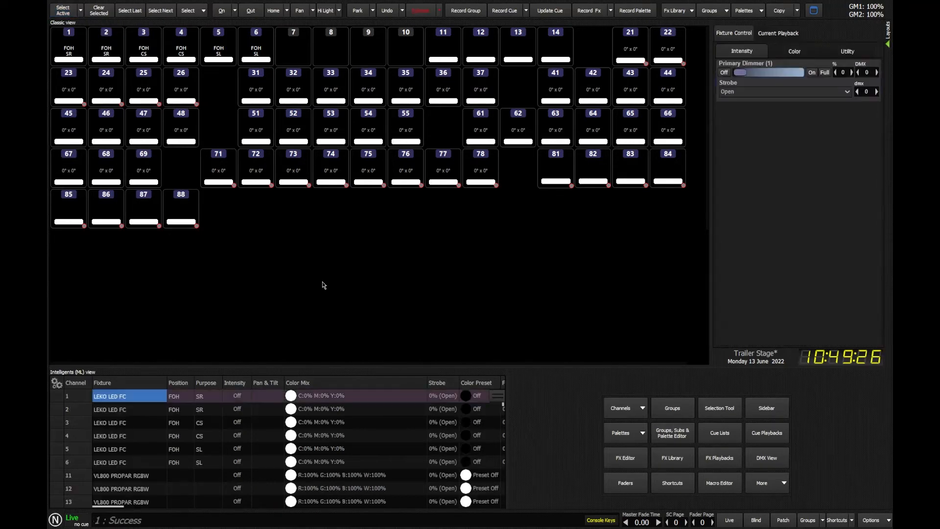
key(f)
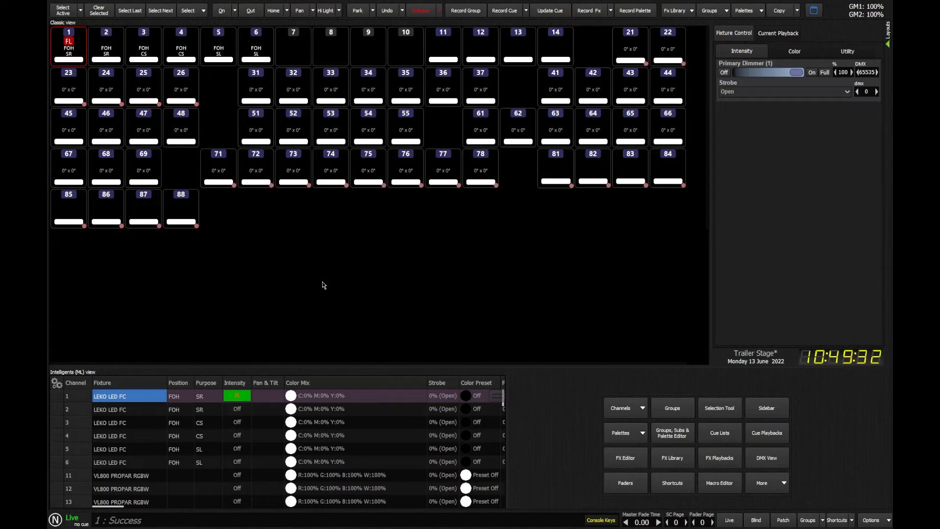
- Step the full-intensity selection forward one channel at a time from channel 1 to channel 9 with Select Next
key(Page_Down)
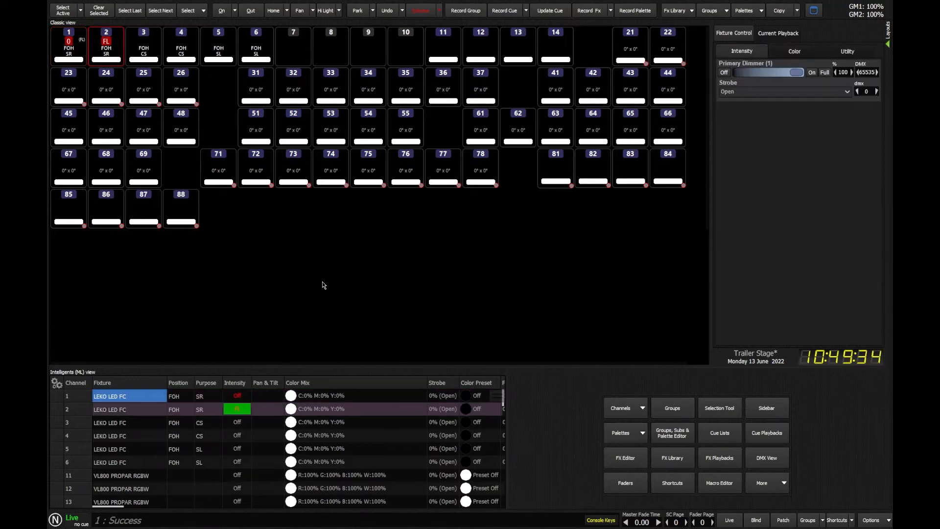
key(Page_Down)
key(Page_Down)
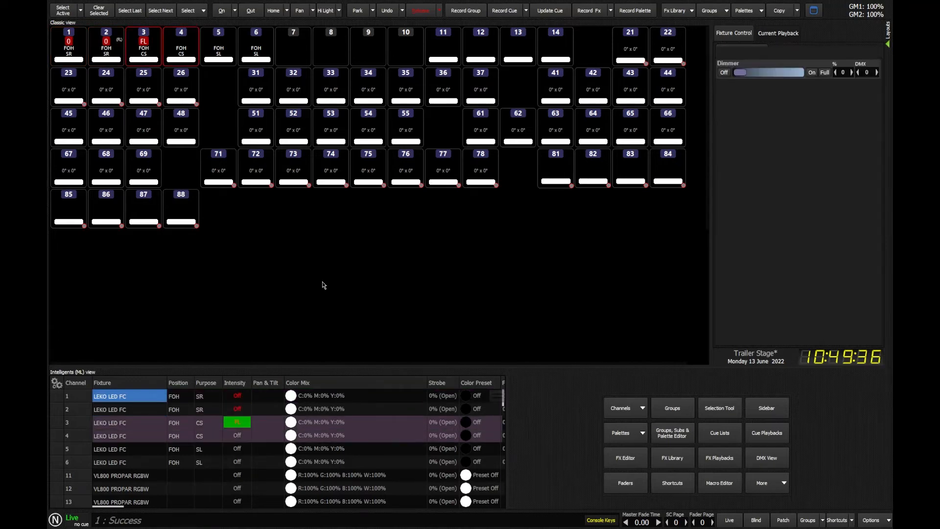
key(Page_Down)
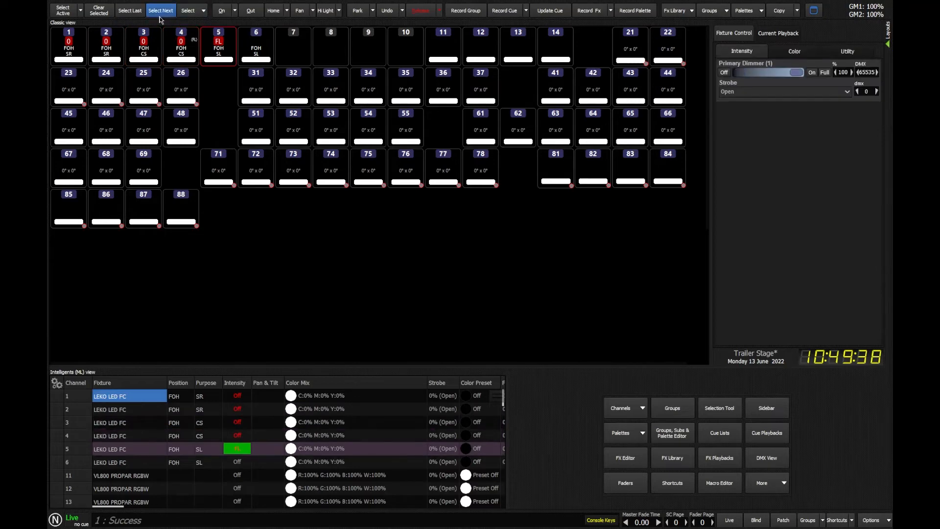
key(Page_Down)
key(Page_Down)
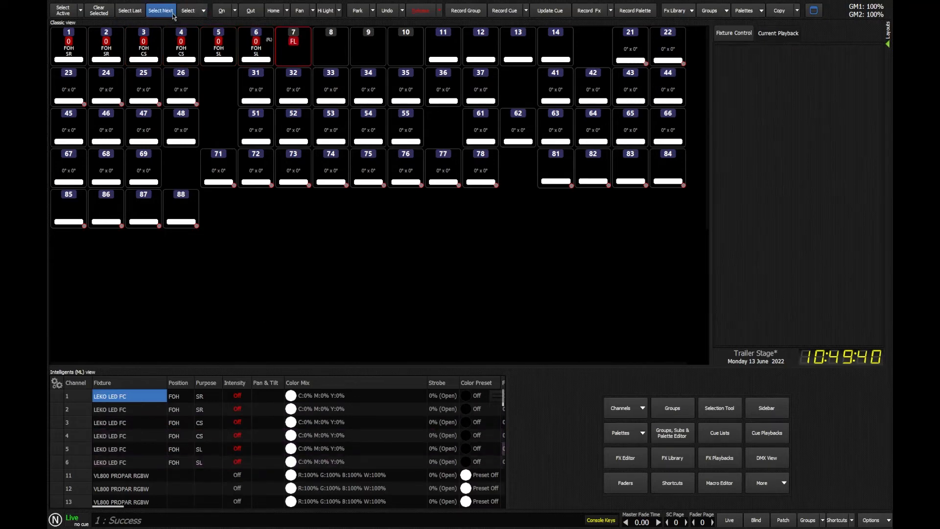
click(167, 10)
click(166, 10)
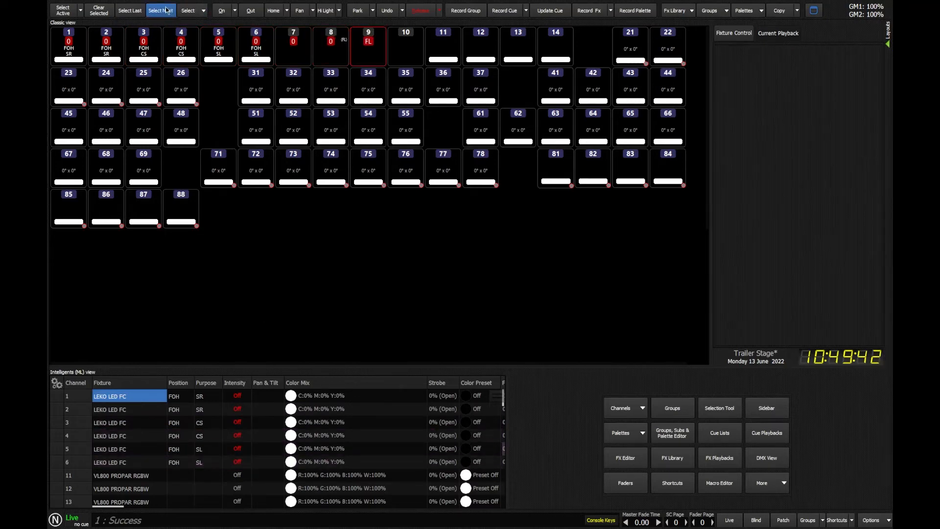
- Step the full-intensity selection back one channel at a time from channel 9 to channel 4
key(Page_Up)
key(Page_Up)
key(Page_Up)
key(Page_Up)
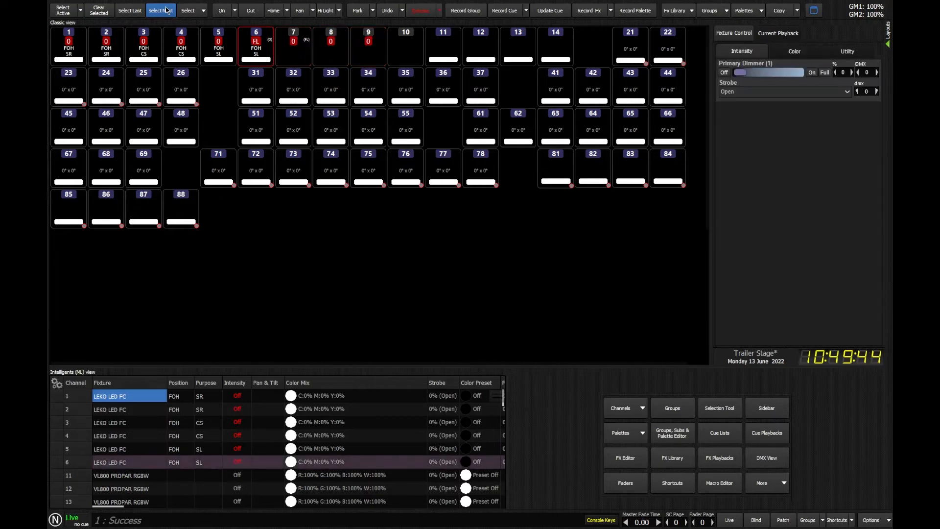
key(Page_Up)
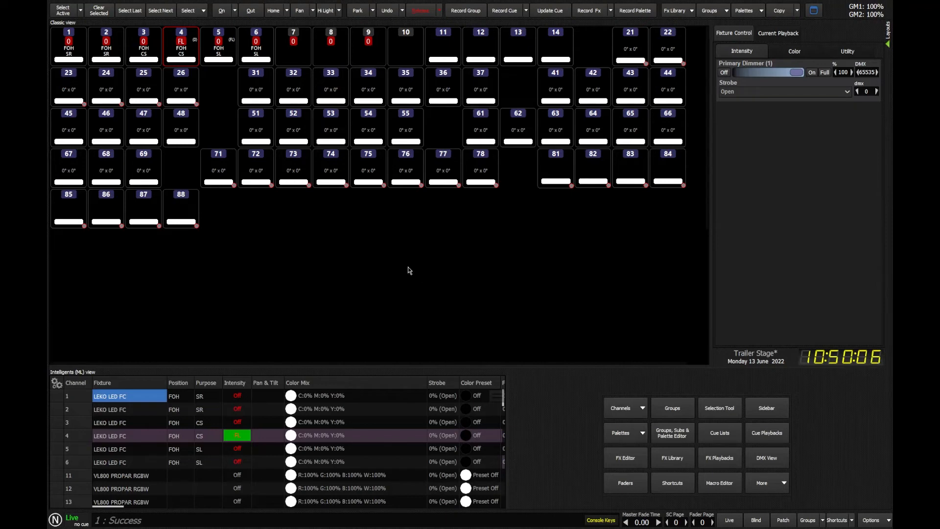
- Release all channels and turn off "Active" selection mode
key(r)
click(81, 11)
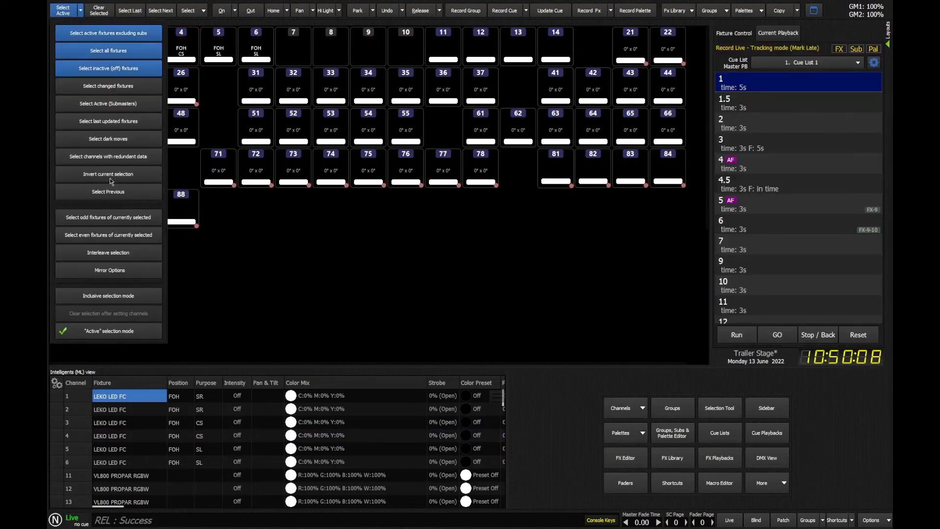
click(124, 331)
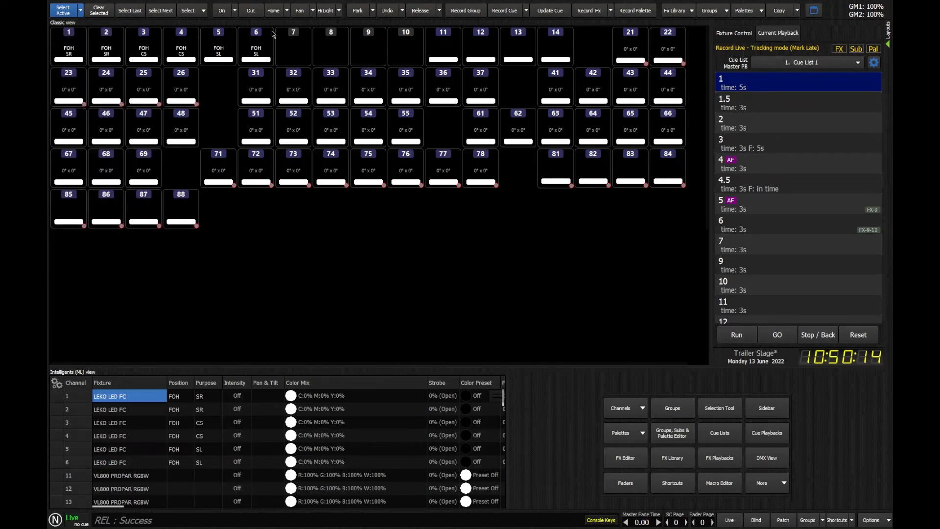
- Examine the position and purpose entries offered by the Select tool, and close it
click(198, 11)
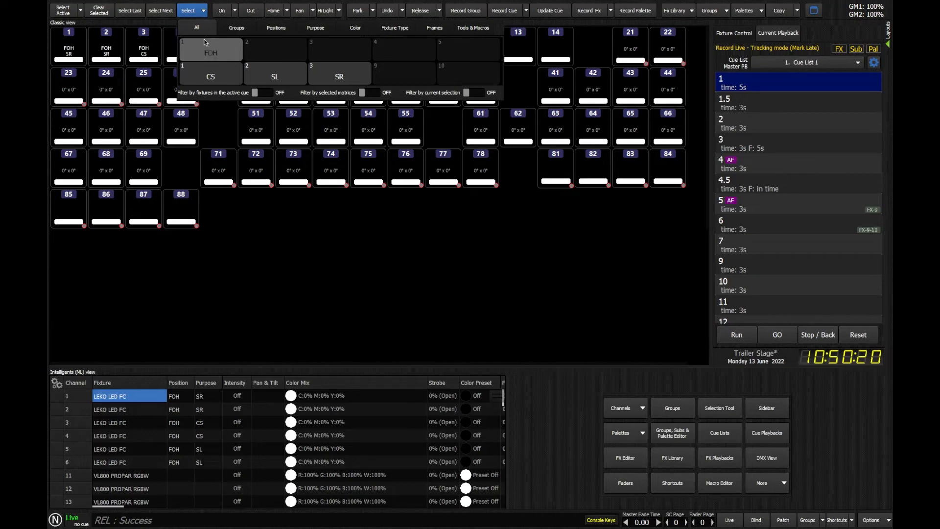
click(216, 44)
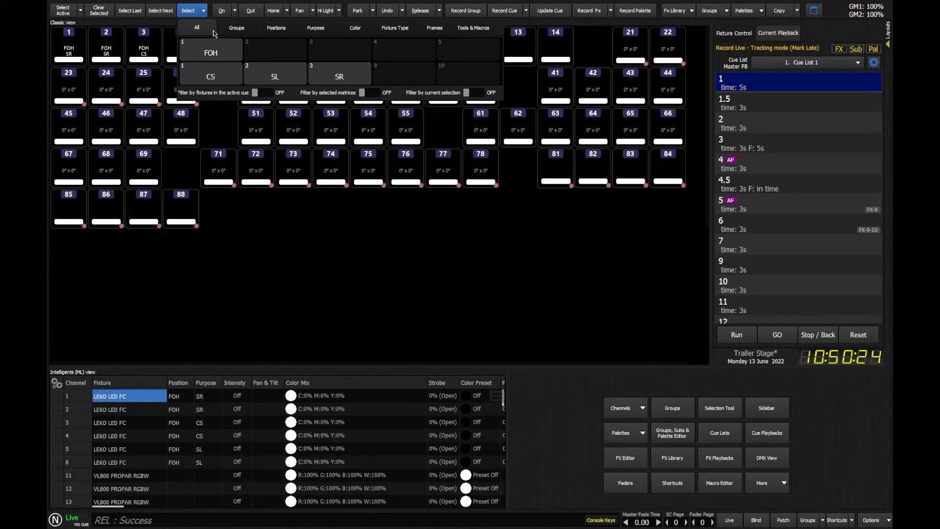
click(474, 273)
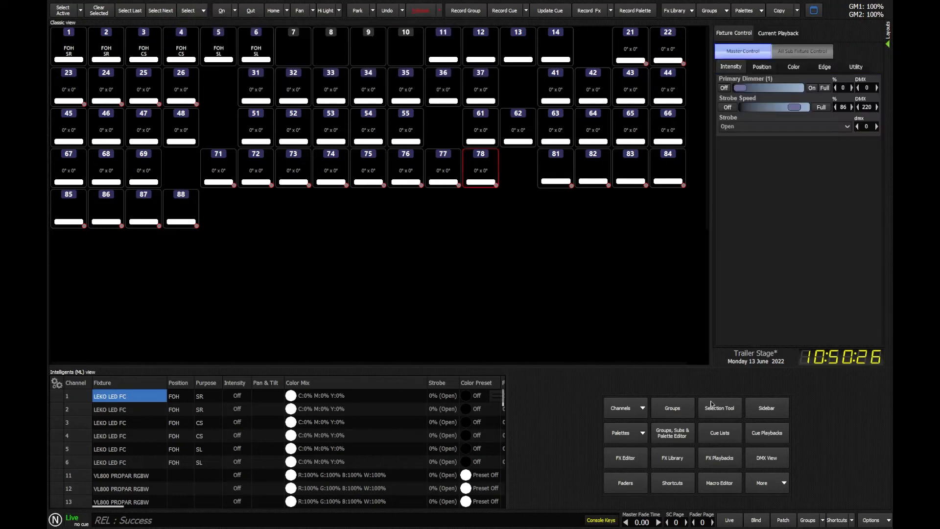
- Inspect the position, purpose and color columns in the patch, widening the fixture table, and return to the live view
click(784, 520)
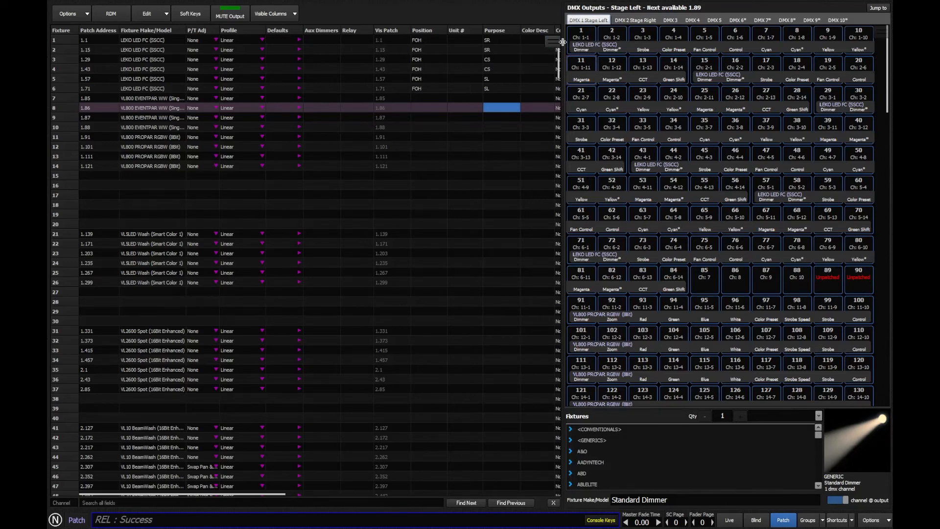
drag(564, 44, 619, 45)
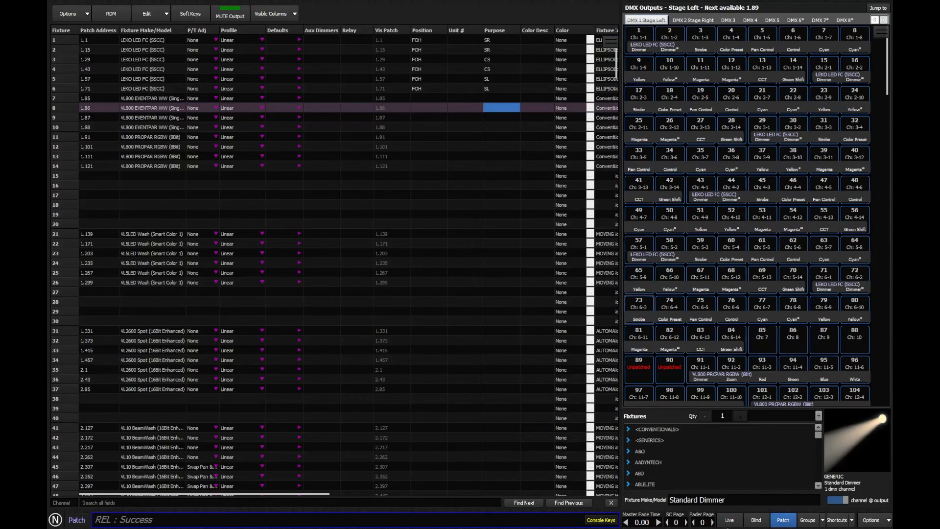
click(729, 520)
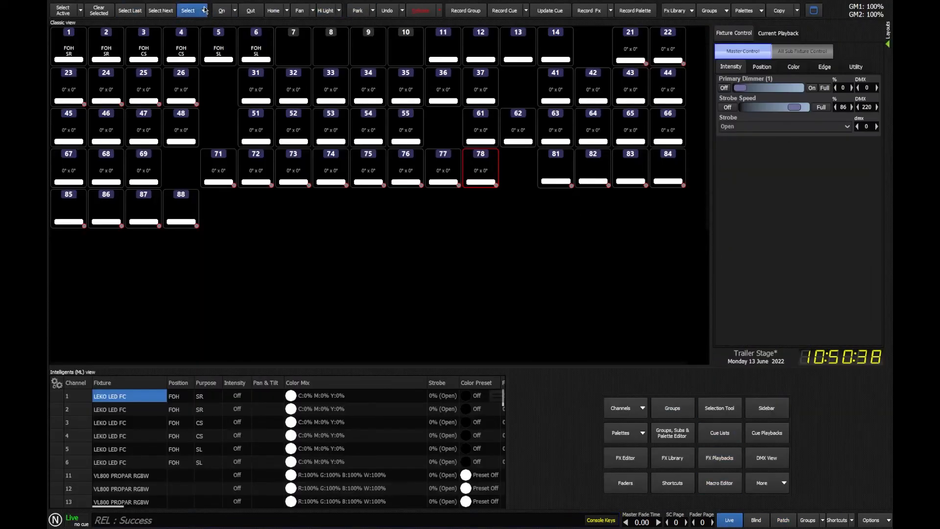
- Check the Select tool's purpose and color filters, and select all fixtures in the FOH position
click(188, 10)
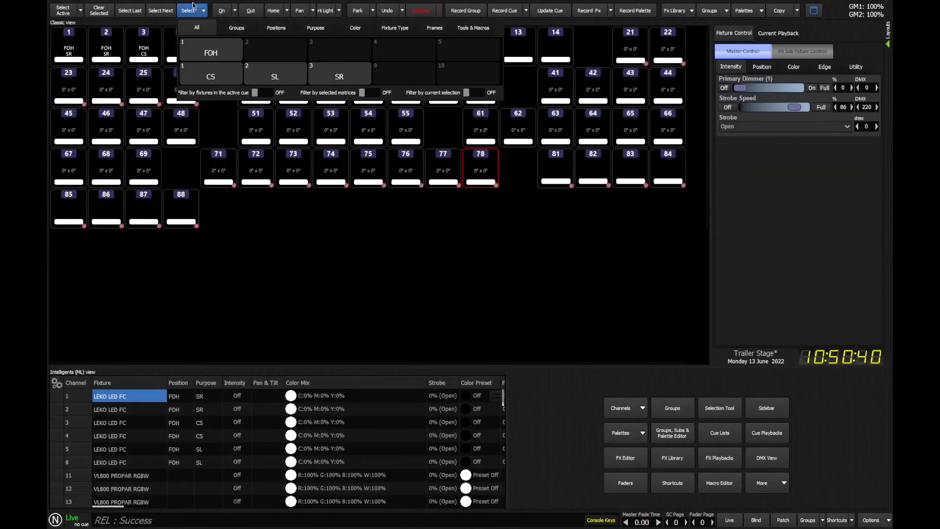
click(323, 30)
click(352, 28)
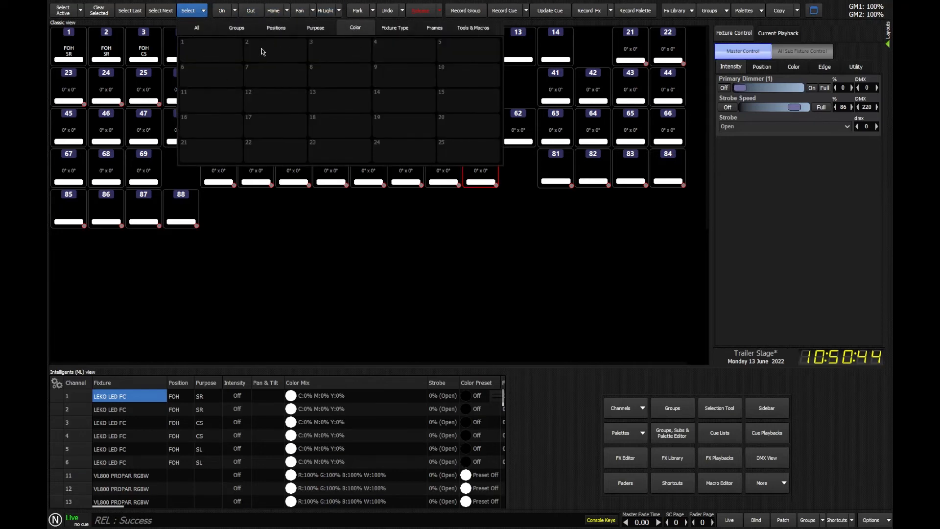
click(277, 27)
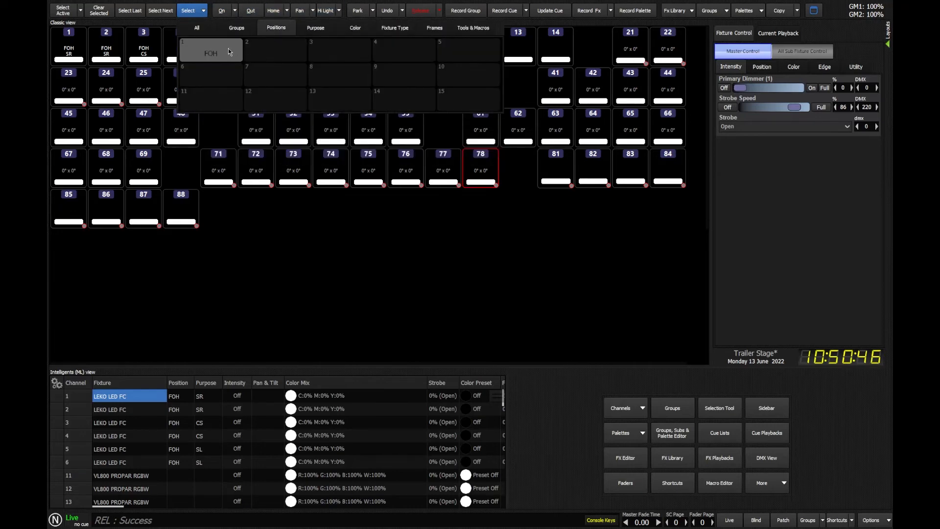
click(228, 48)
- Select the fixtures with the purpose CS using the Select tool
click(197, 12)
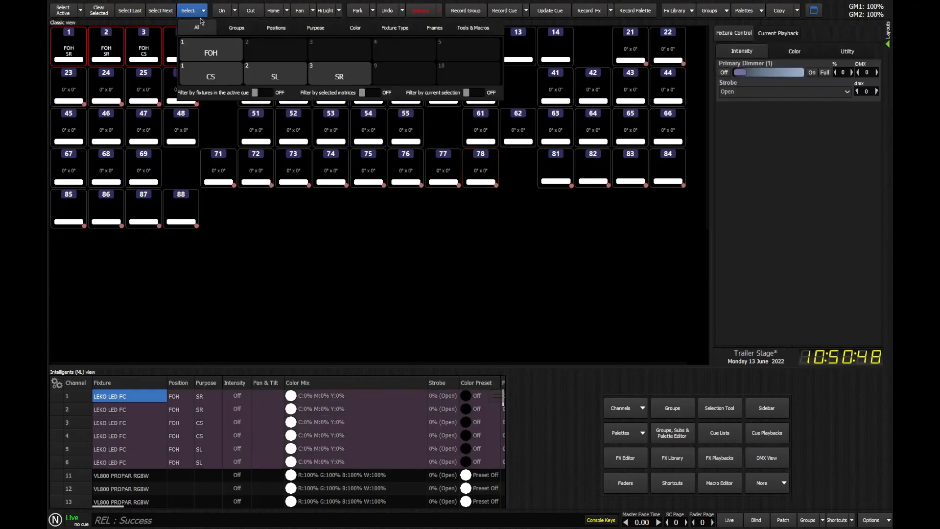
click(315, 28)
click(222, 56)
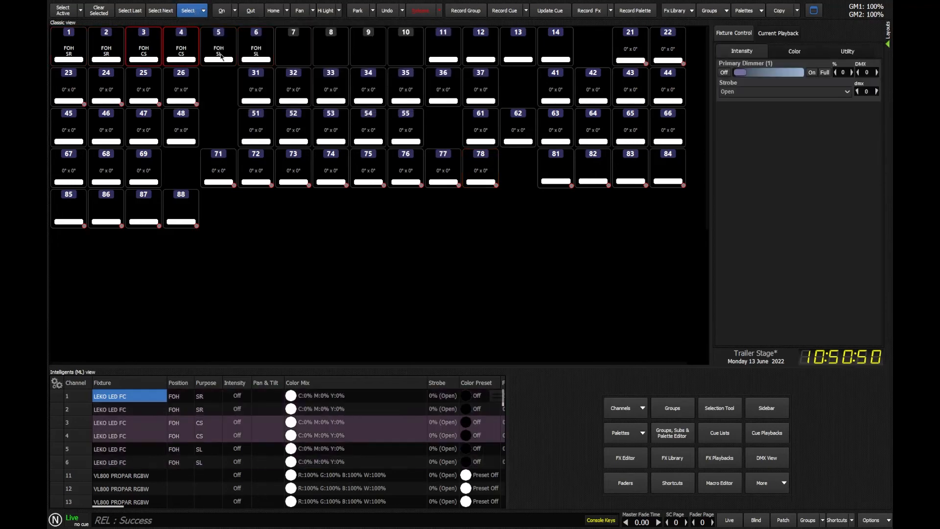
- Review the Select tool's position, purpose and color filters, and show the first page of groups containing Front Light
click(201, 11)
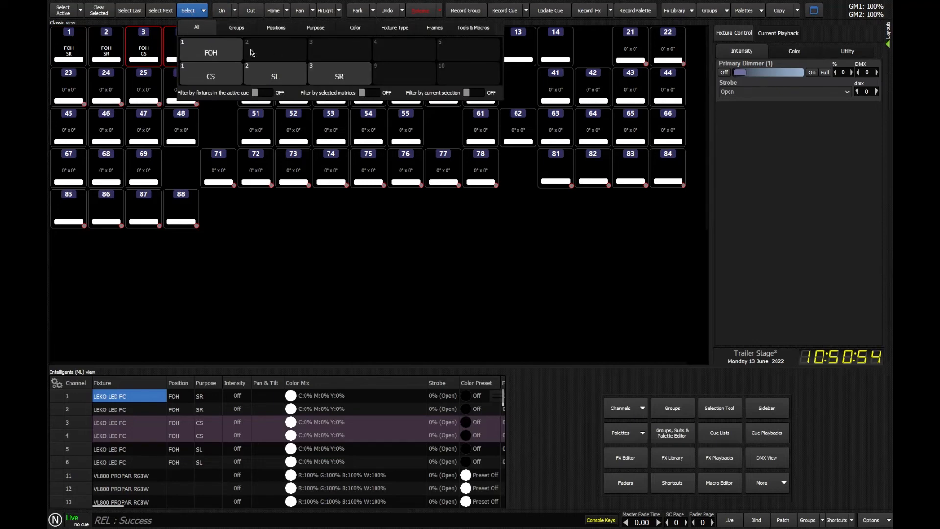
click(276, 29)
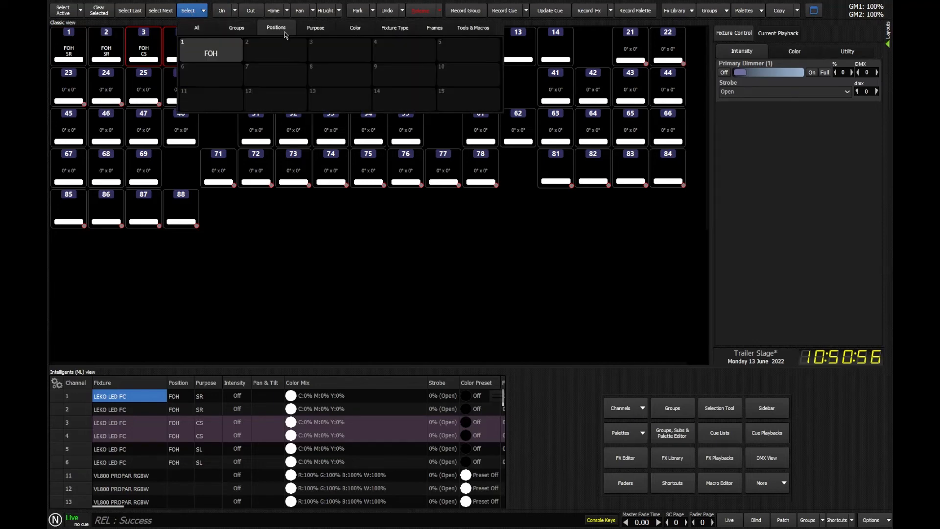
click(315, 29)
click(353, 27)
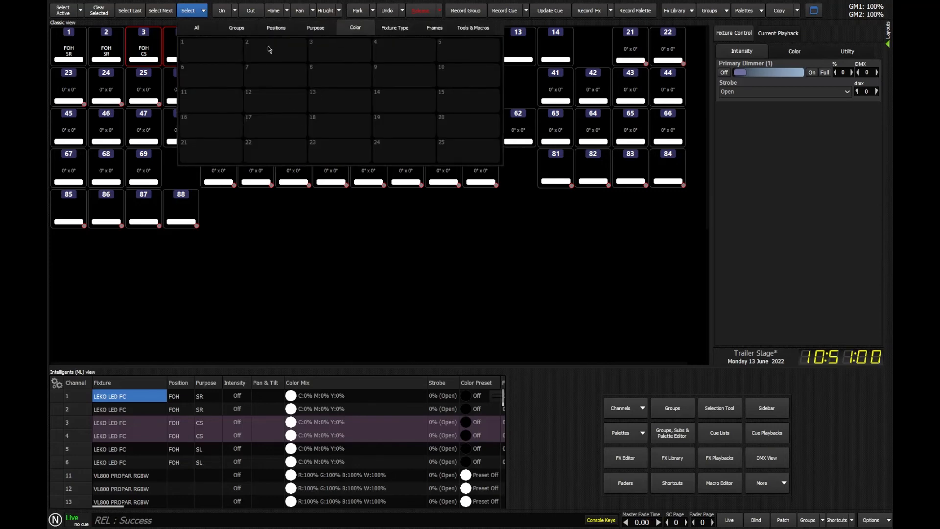
click(236, 28)
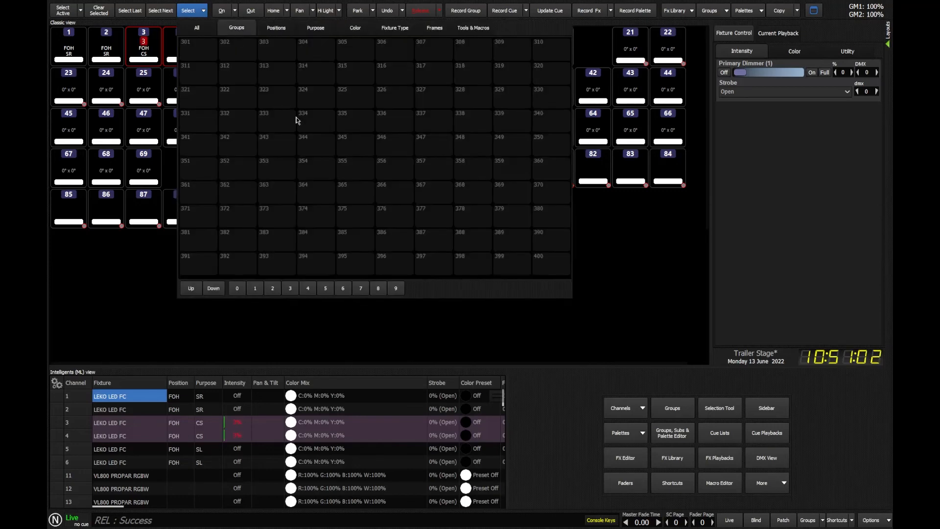
scroll(298, 119, up, 5)
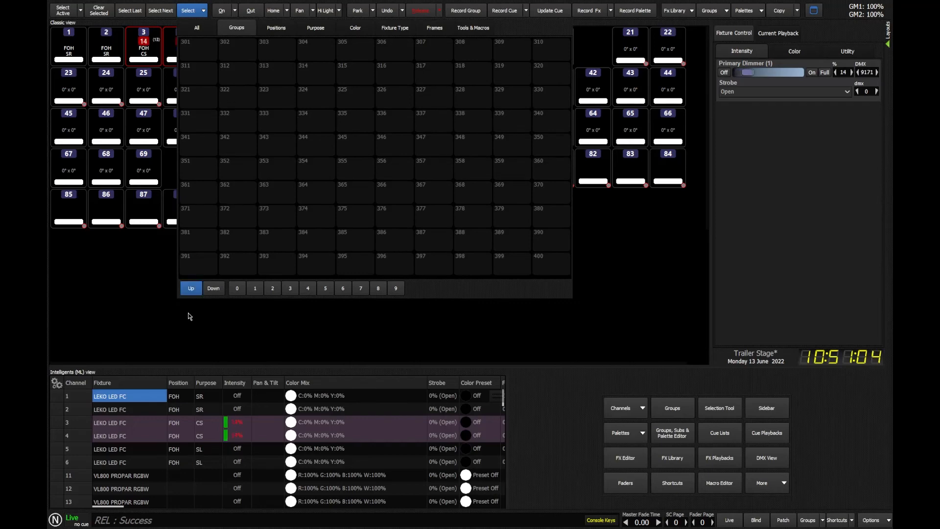
click(237, 287)
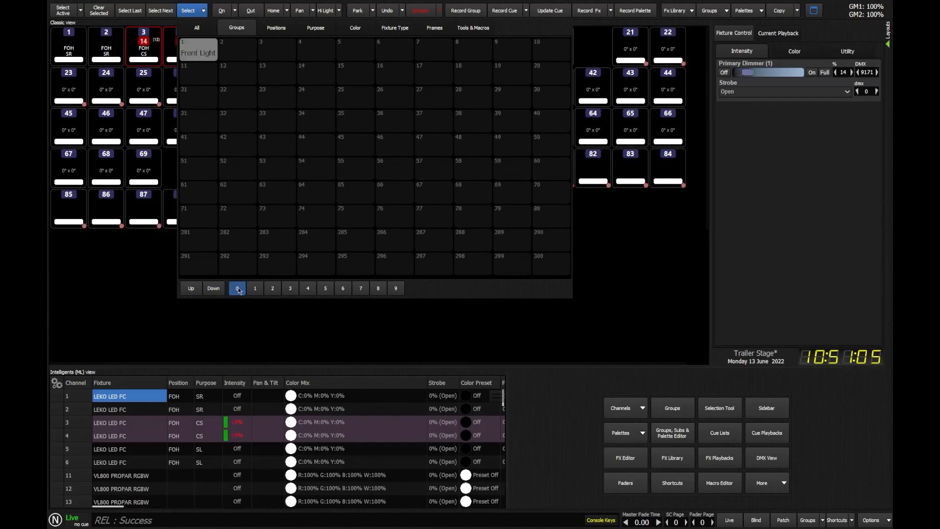
- Select the channels in the Front Light group, and release their levels and selection
click(202, 52)
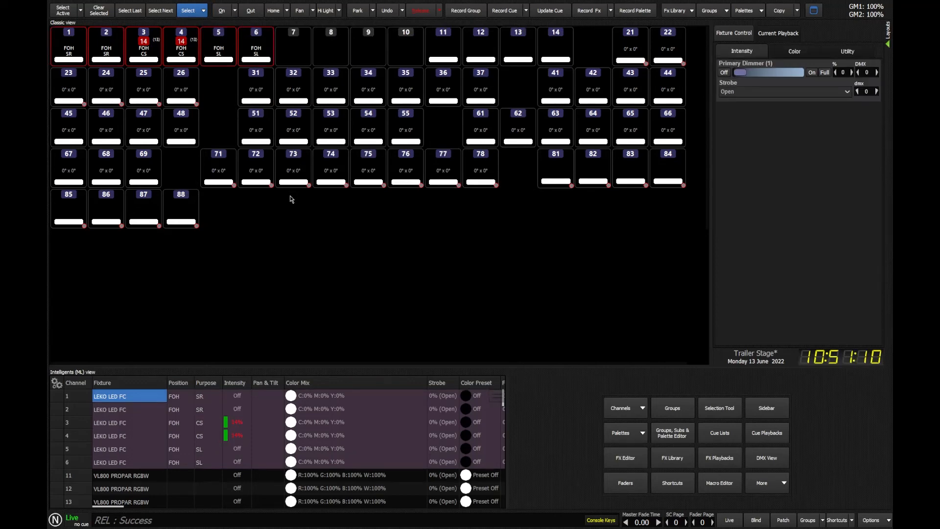
key(alt+r)
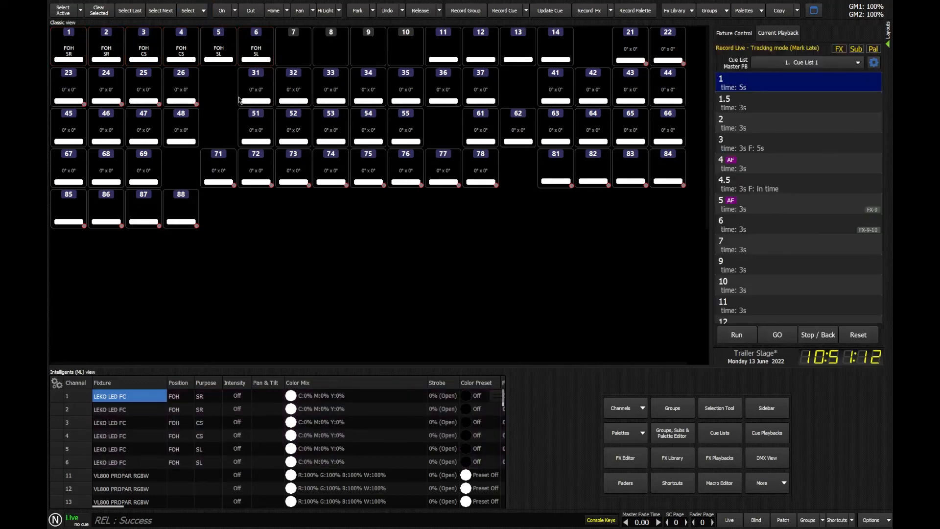
- Review the Select tool's selection tools and macros, and try the Odd filter
click(188, 10)
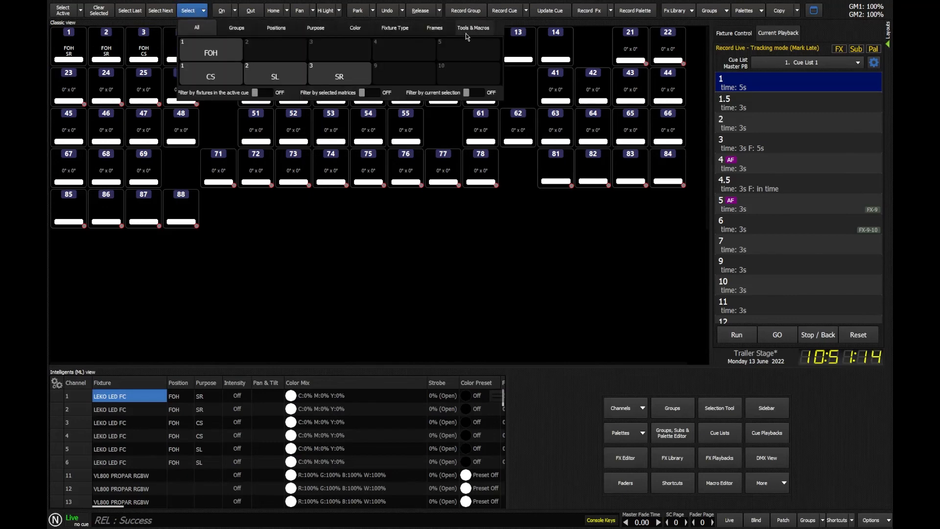
click(478, 28)
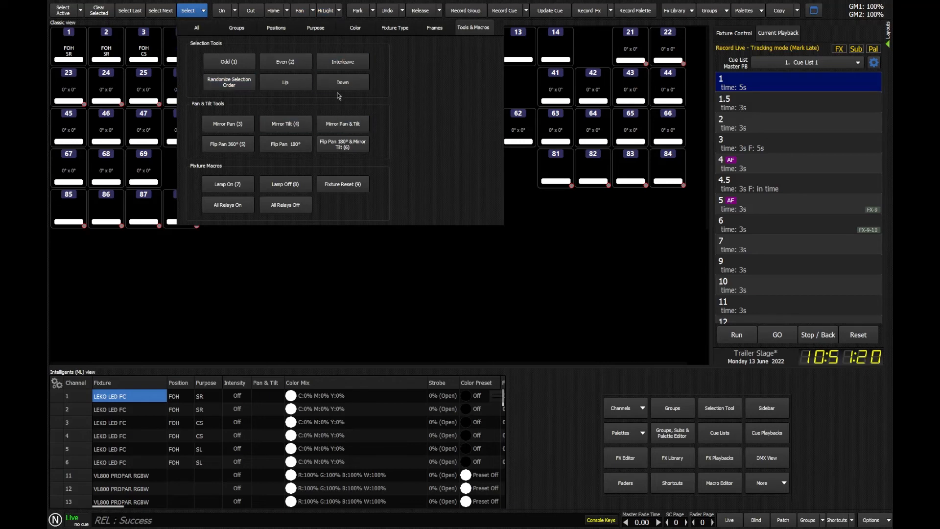
click(227, 69)
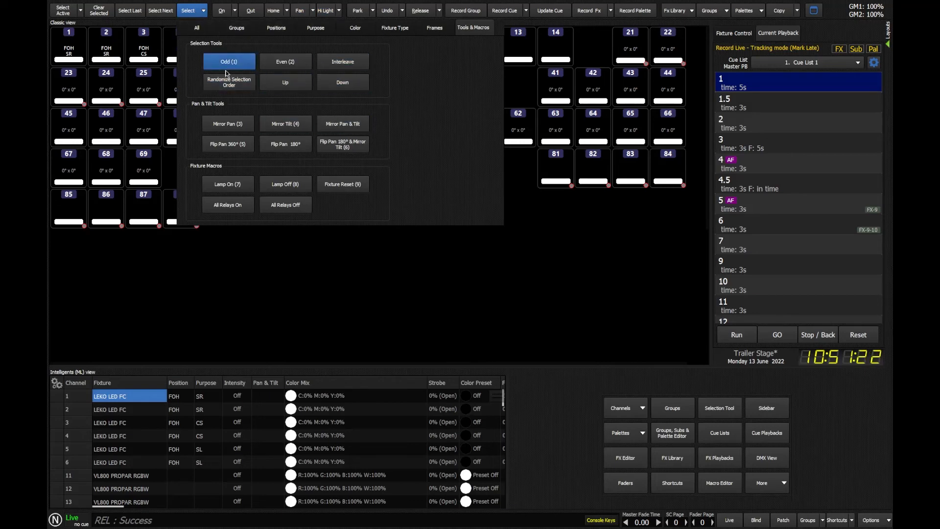
- Select all fixtures in the FOH position and reduce the selection to the odd ones
click(278, 29)
click(224, 54)
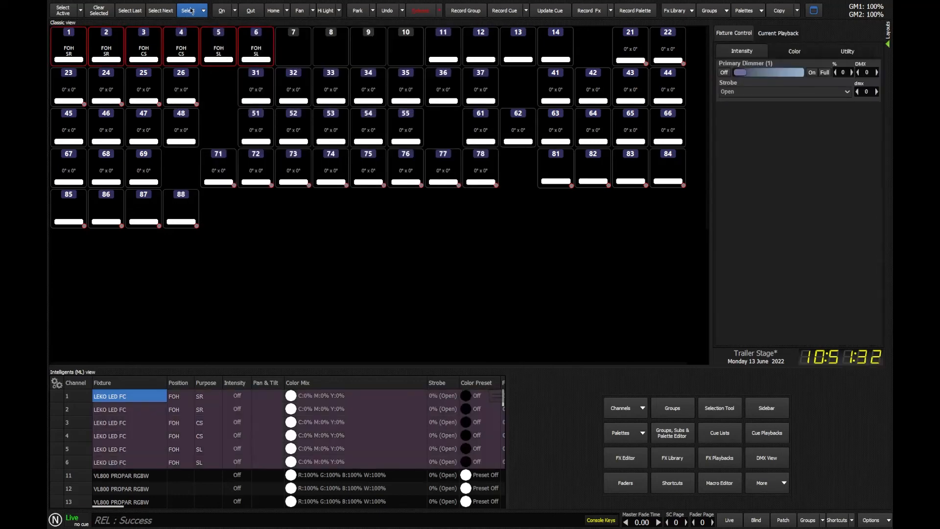
click(196, 28)
click(482, 29)
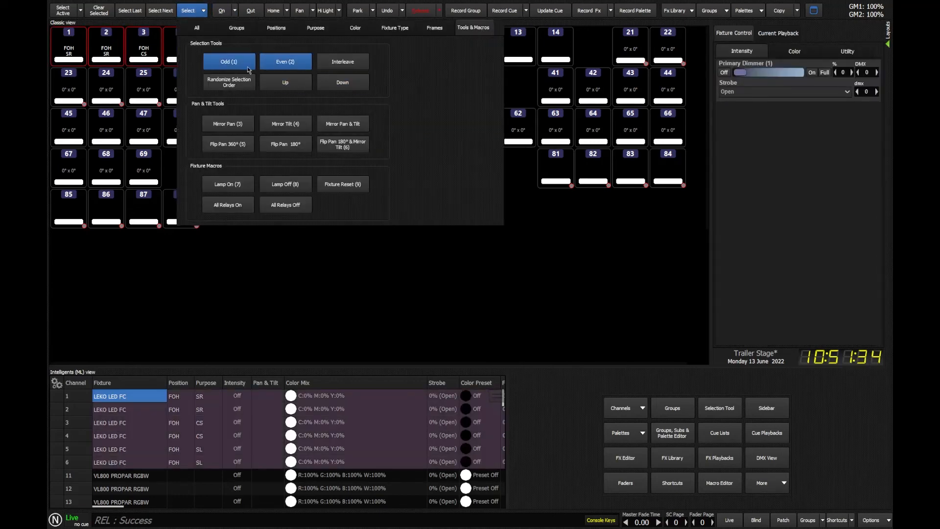
click(237, 63)
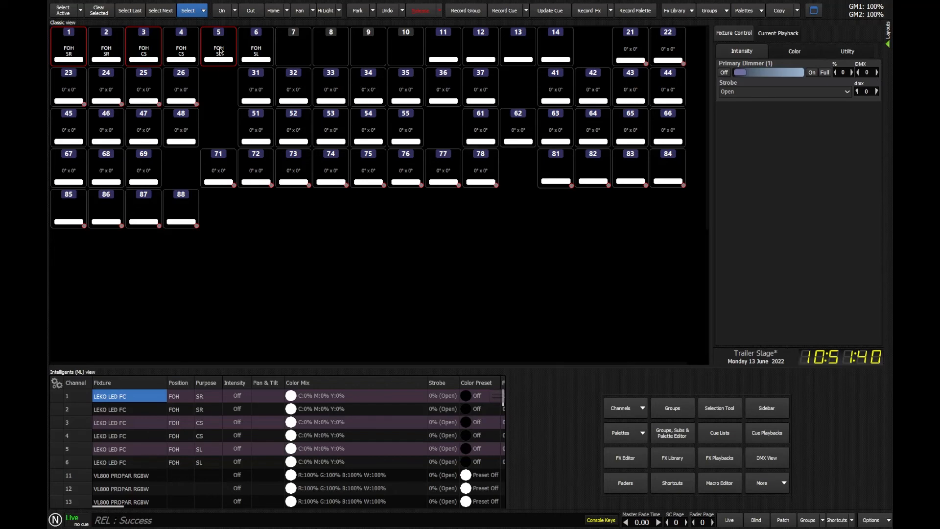
- Select all VL5LED Wash fixtures by fixture type, and clear the selection
click(203, 10)
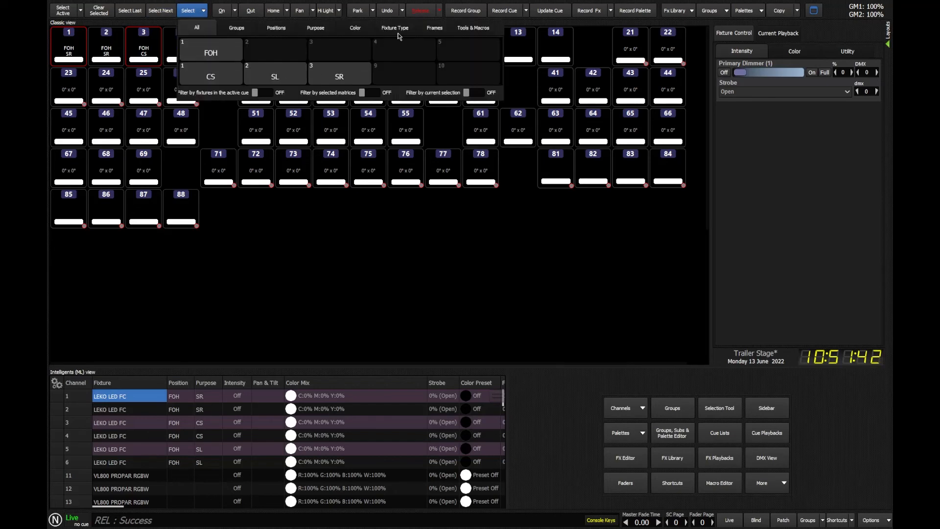
click(396, 29)
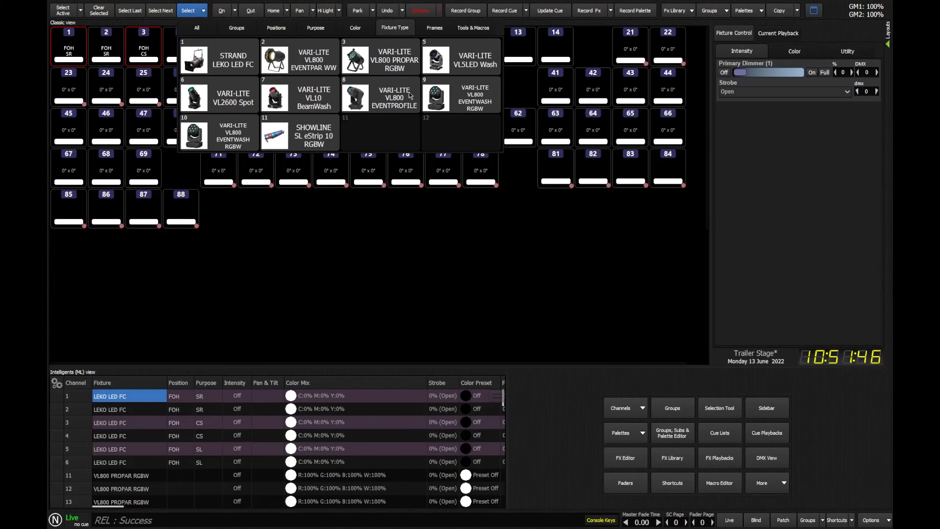
click(433, 74)
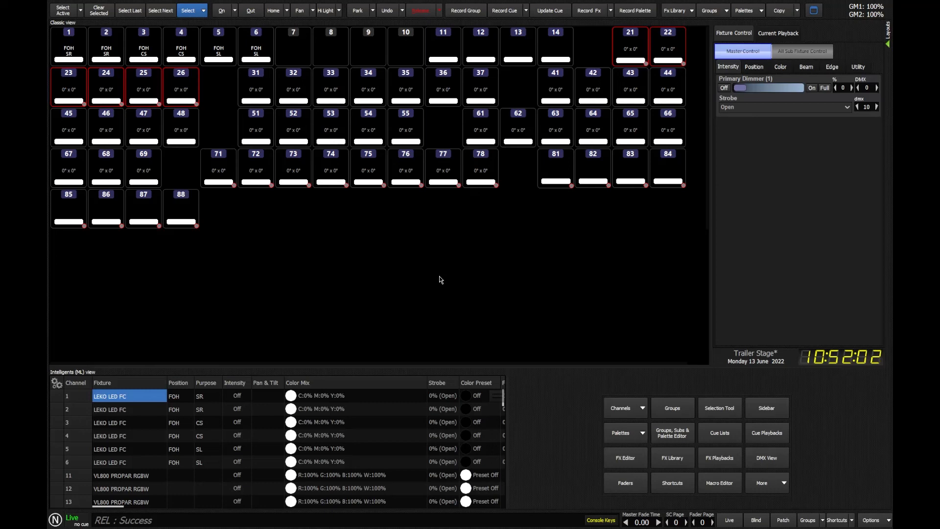
click(99, 11)
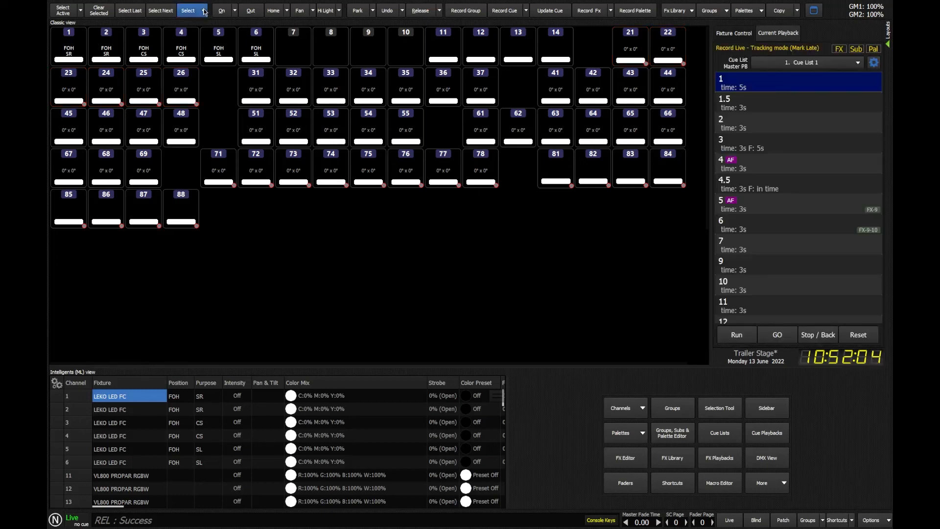
click(192, 11)
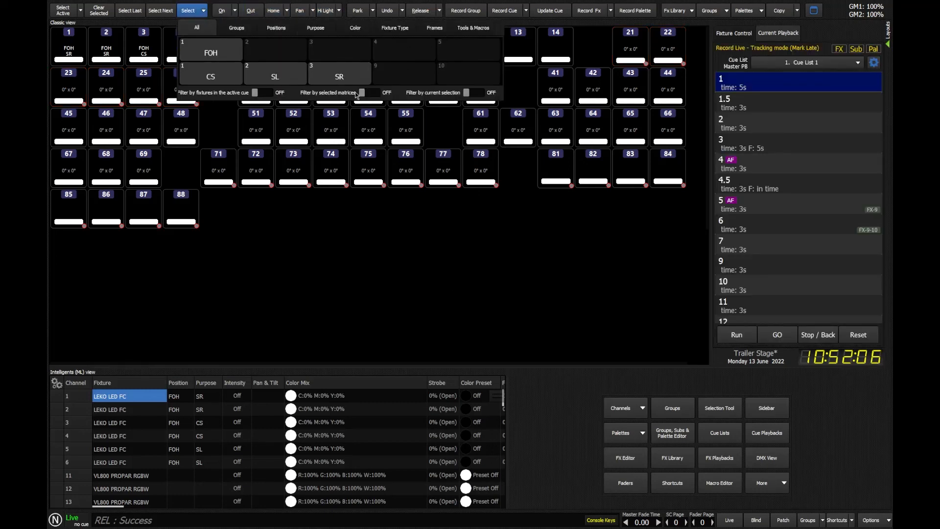
click(198, 12)
click(192, 11)
click(448, 308)
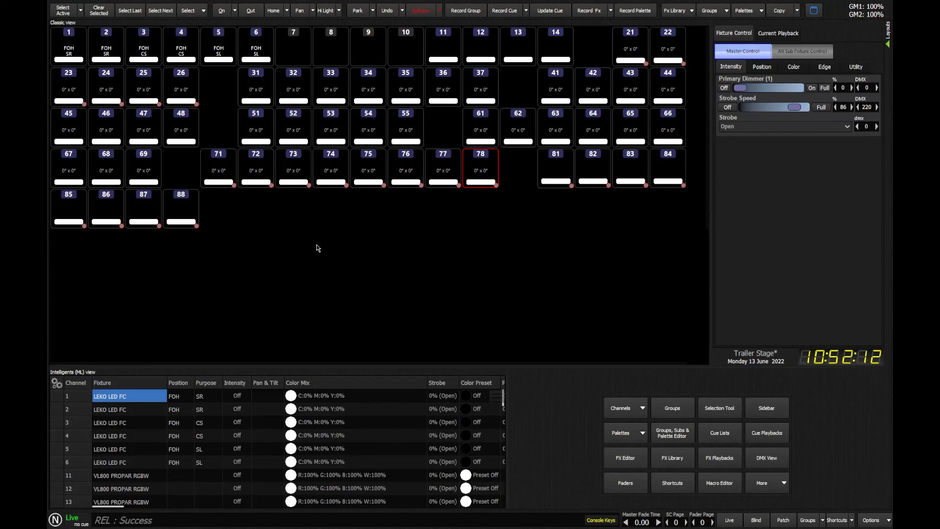
- Unlock the layout for editing and enable the Quick Select Bar in the Classic channel view
click(816, 11)
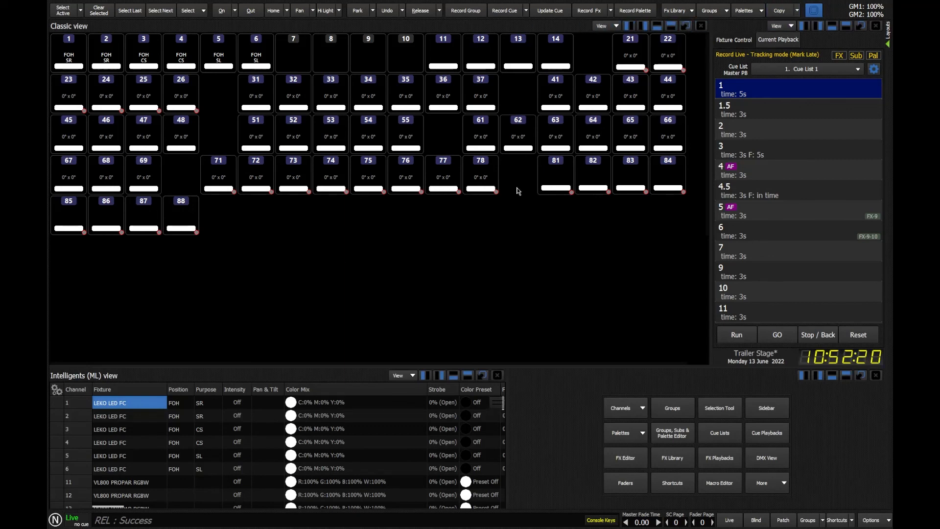
click(616, 27)
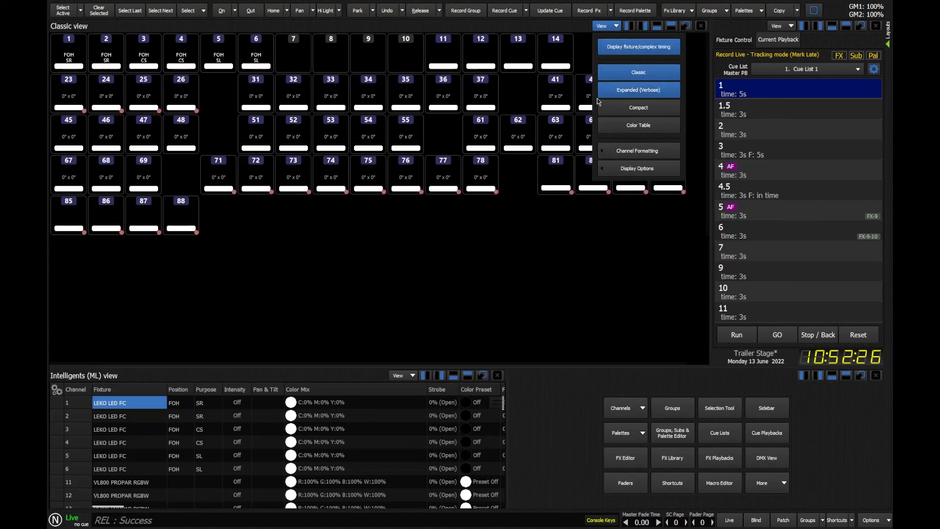
click(629, 169)
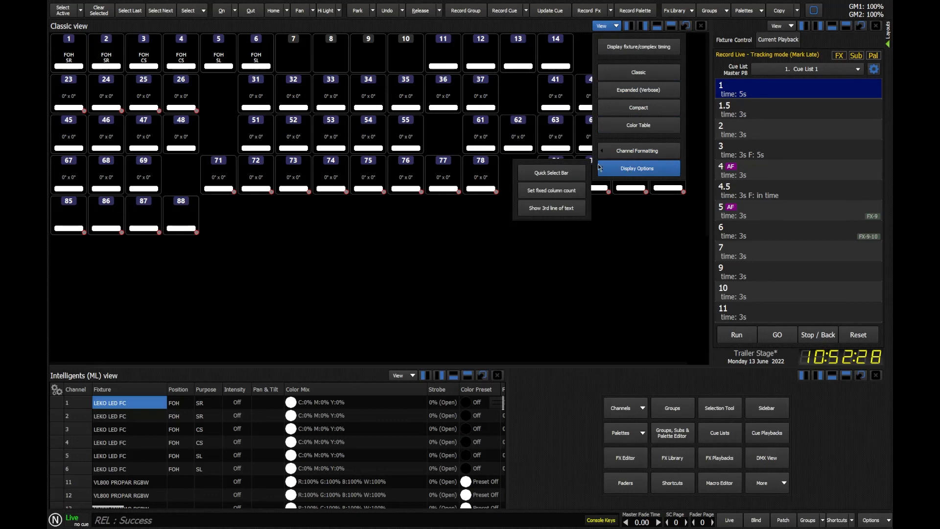
click(555, 172)
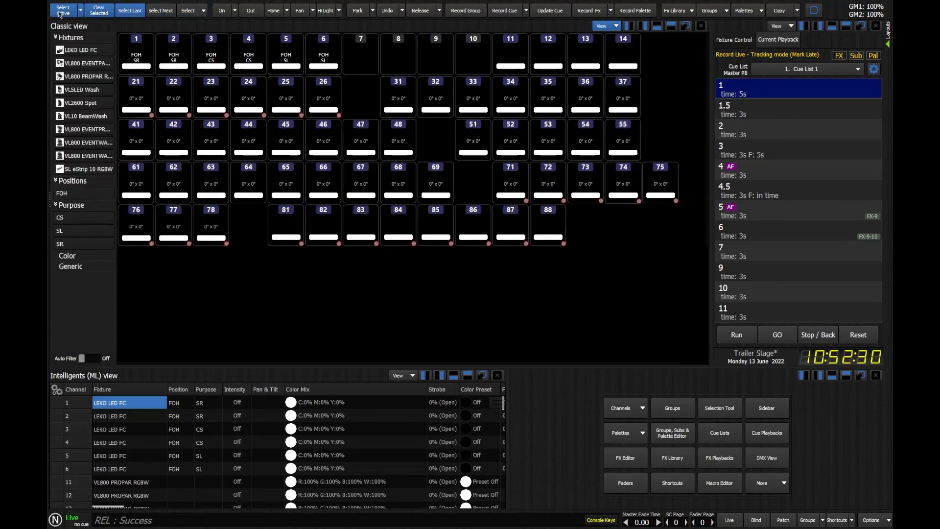
- Collapse and re-expand the Quick Select Bar's Purpose and Positions sections, and select the FOH fixtures
click(55, 205)
click(57, 180)
click(56, 181)
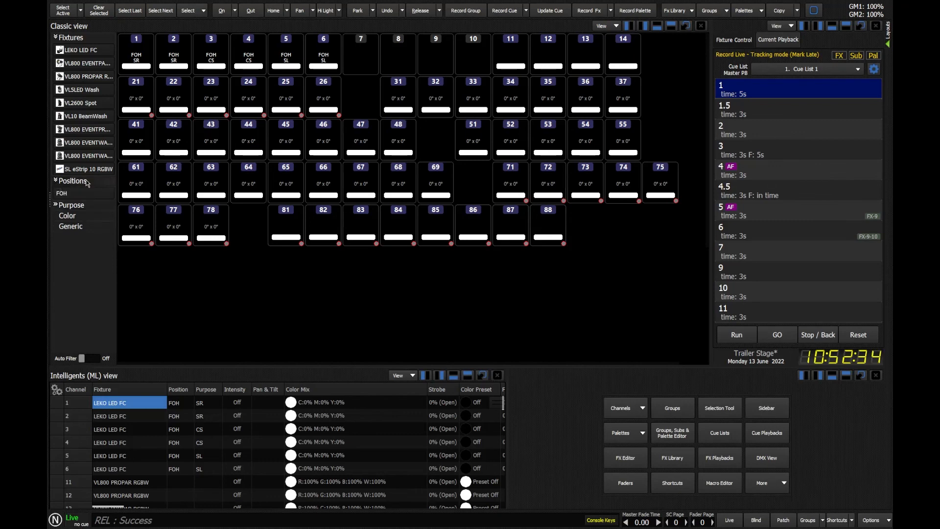
click(72, 193)
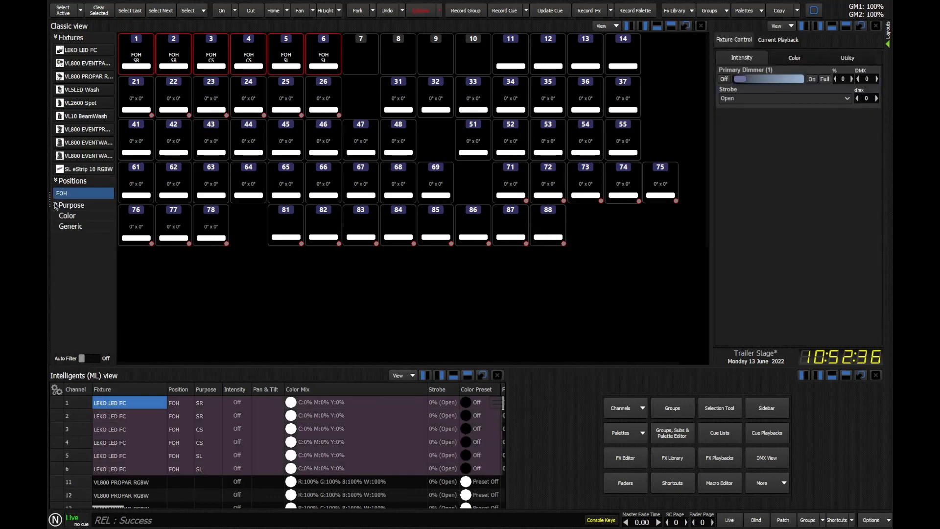
click(55, 205)
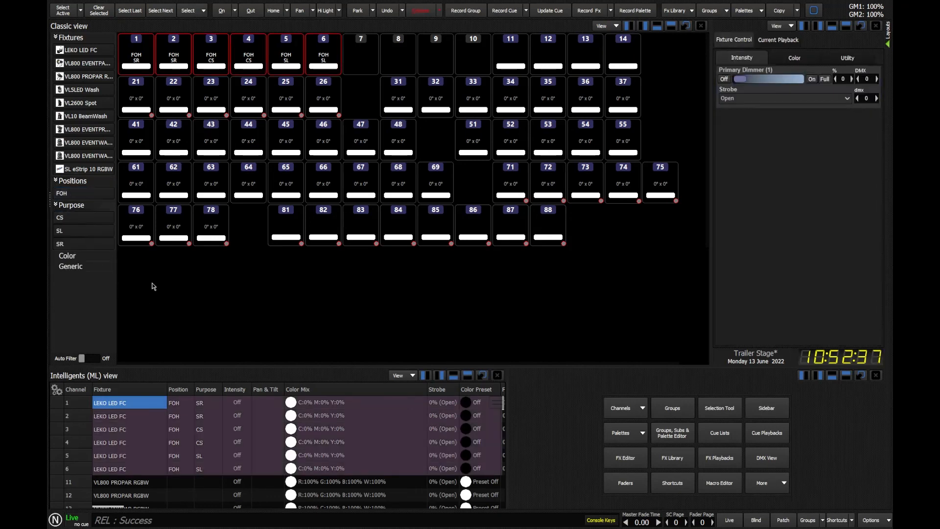
- Select the SL fixtures, the FOH fixtures and finally the CS fixtures with the Quick Select Bar
click(70, 230)
click(78, 194)
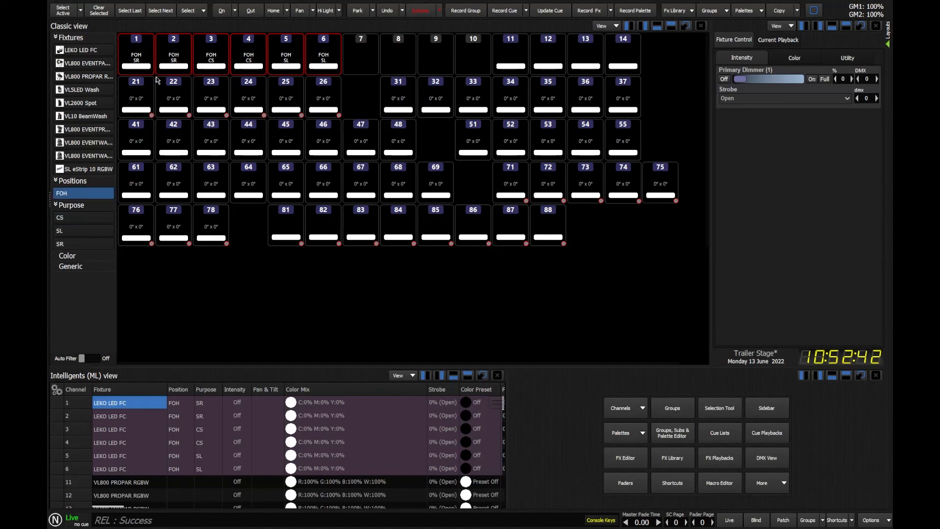
click(73, 218)
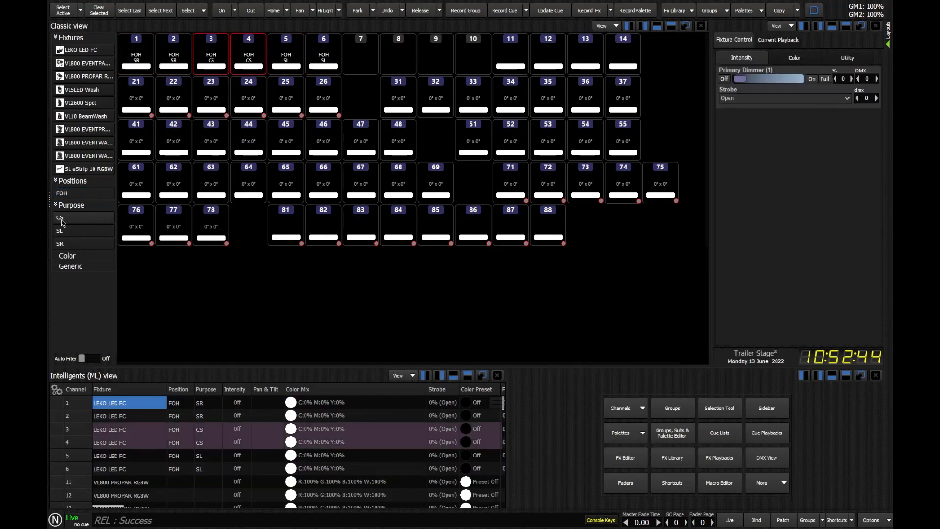